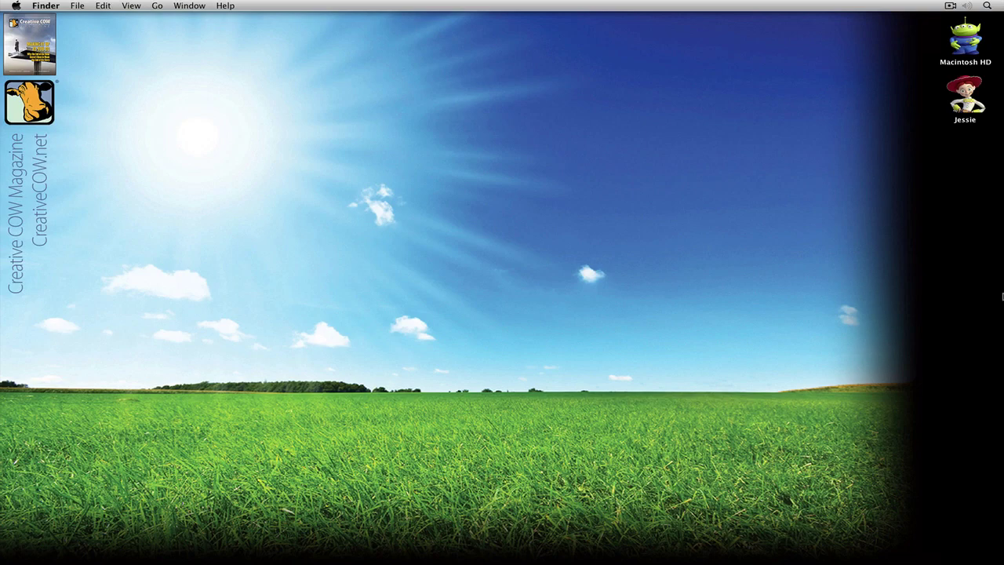
Switch to Avid Media Composer with the Wanna Switch project
key("super+Tab")
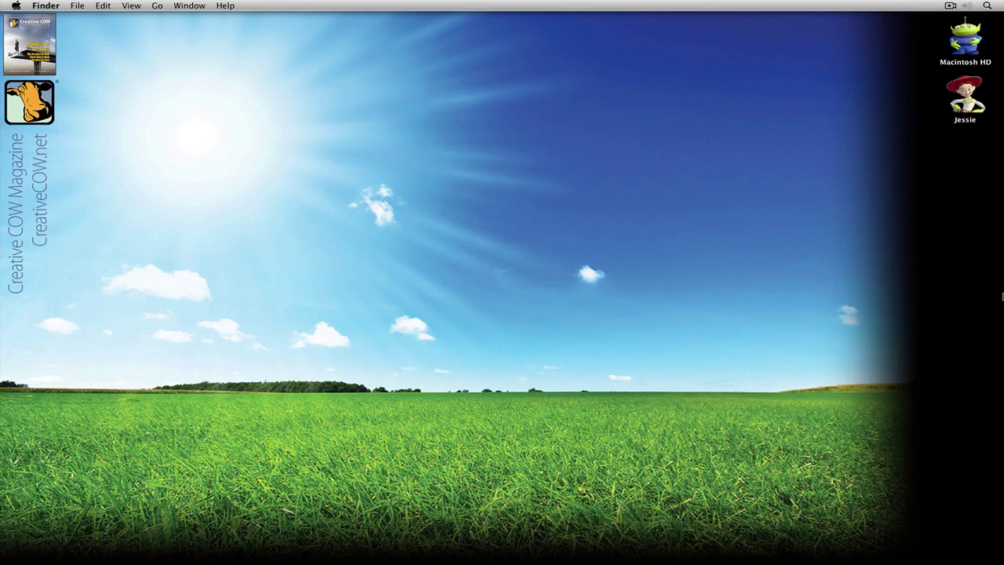
key("super+Tab")
key("super+Tab")
key("super+Tab")
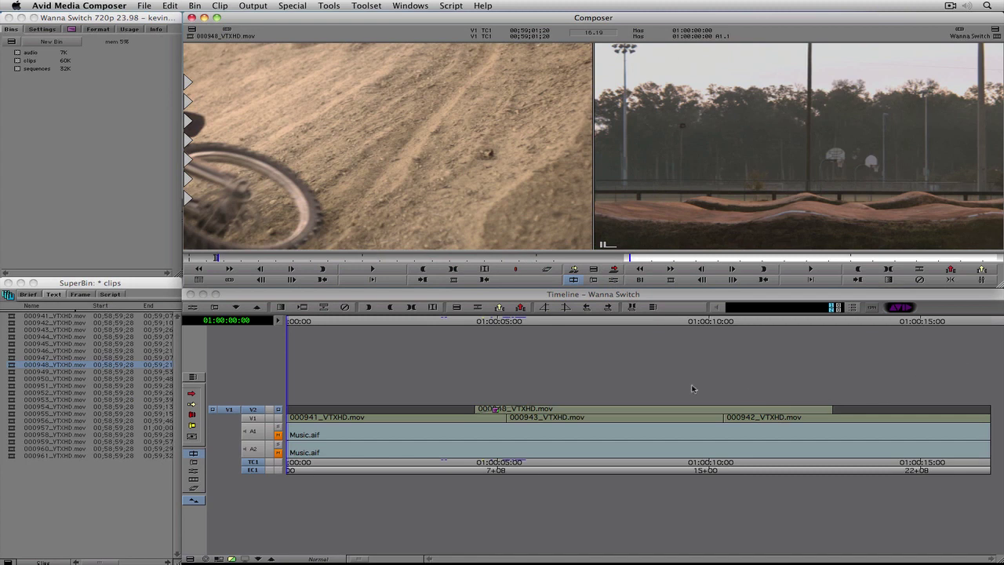
Preview the V2 clip at 01:00:05:21 in the timeline, and make V1 the monitored and patched video track
left_click_drag(456, 414, 527, 418)
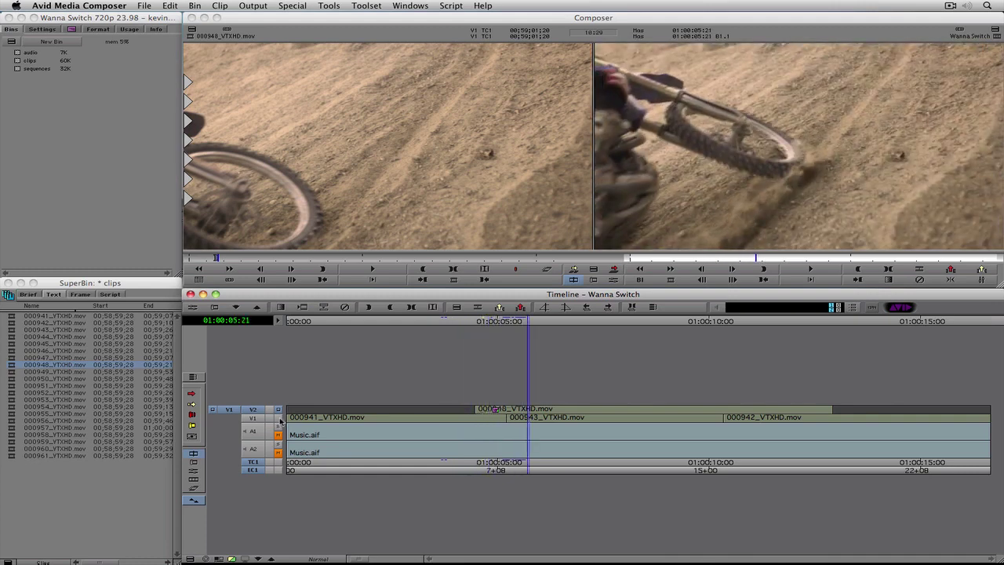
left_click(278, 417)
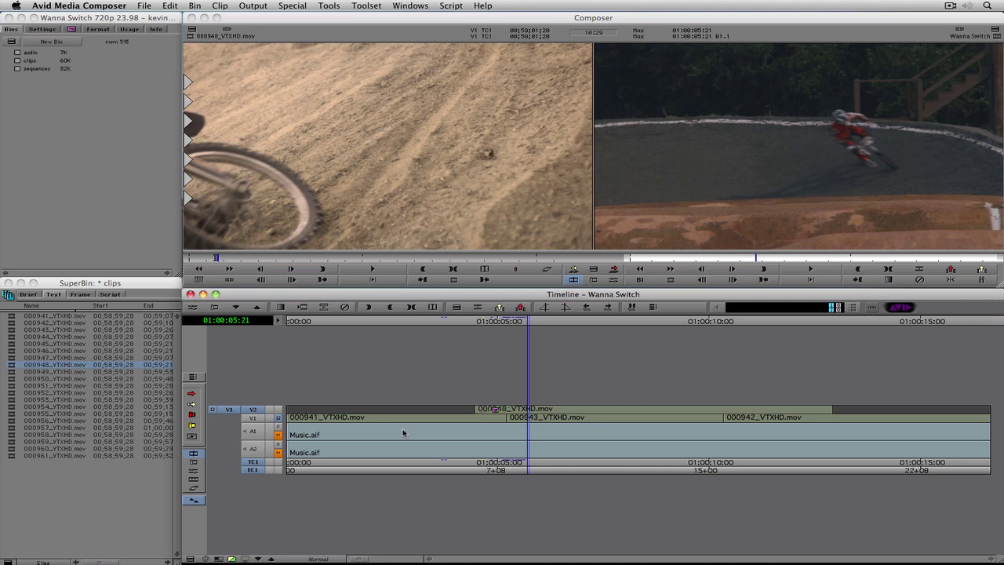
left_click(255, 416)
Add a 5-frame Dip to Color transition centered on the V1 cut between clips 000941 and 000943
left_click(508, 428)
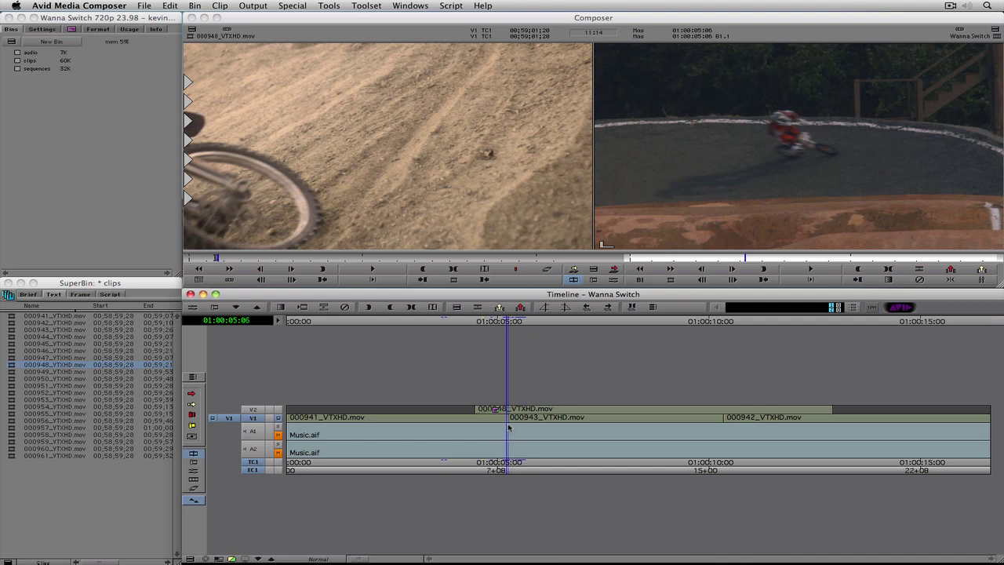
key("backslash")
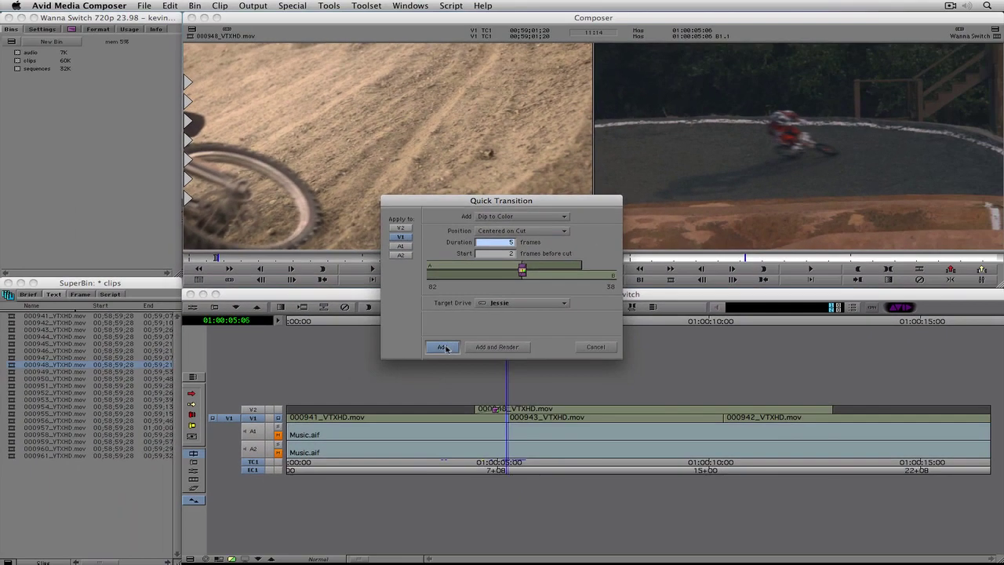
left_click(360, 436)
Play through the Dip to Color transition and check its individual frames around 01:00:05:06
left_click(435, 424)
key("space")
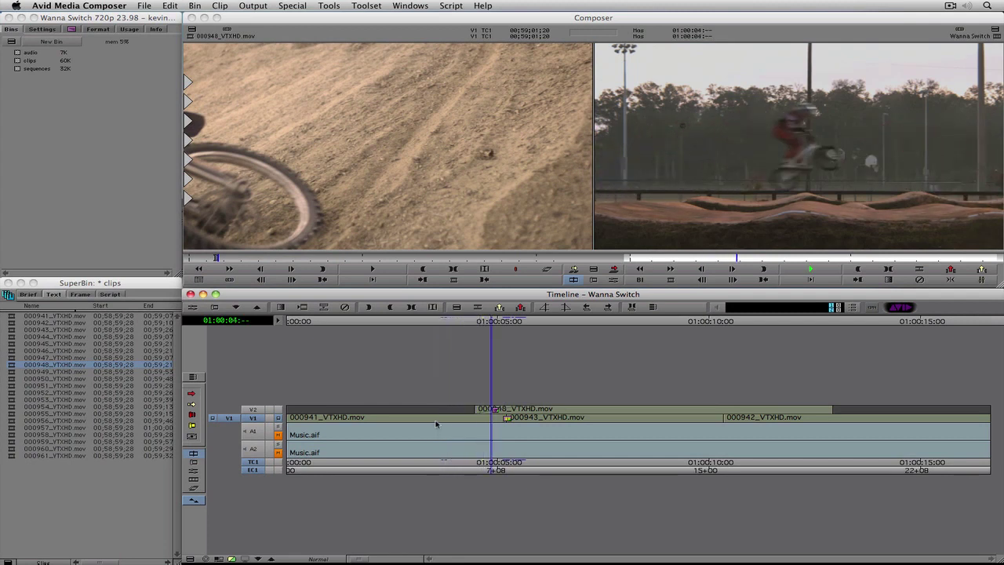
key("space")
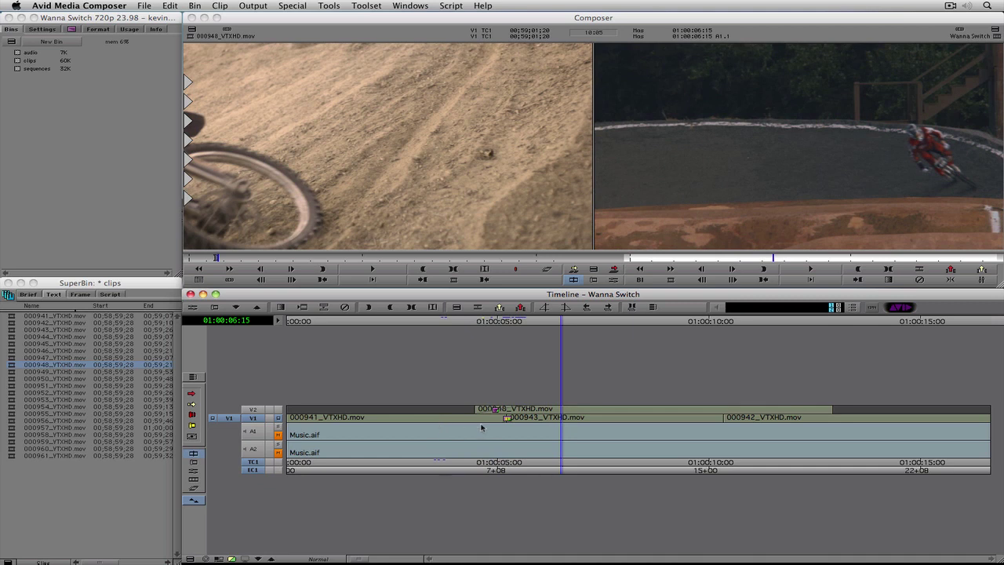
left_click_drag(524, 430, 506, 430)
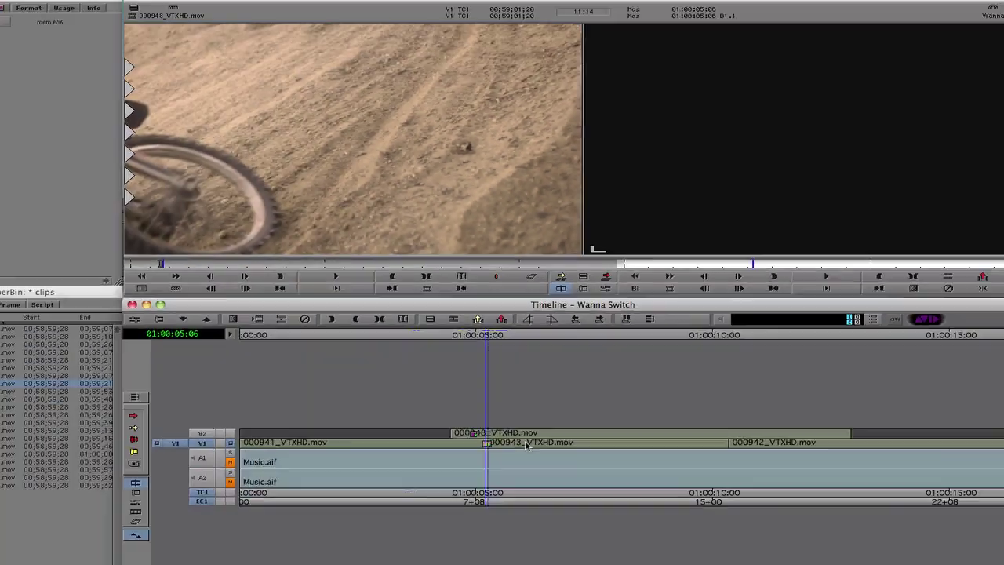
key("Left")
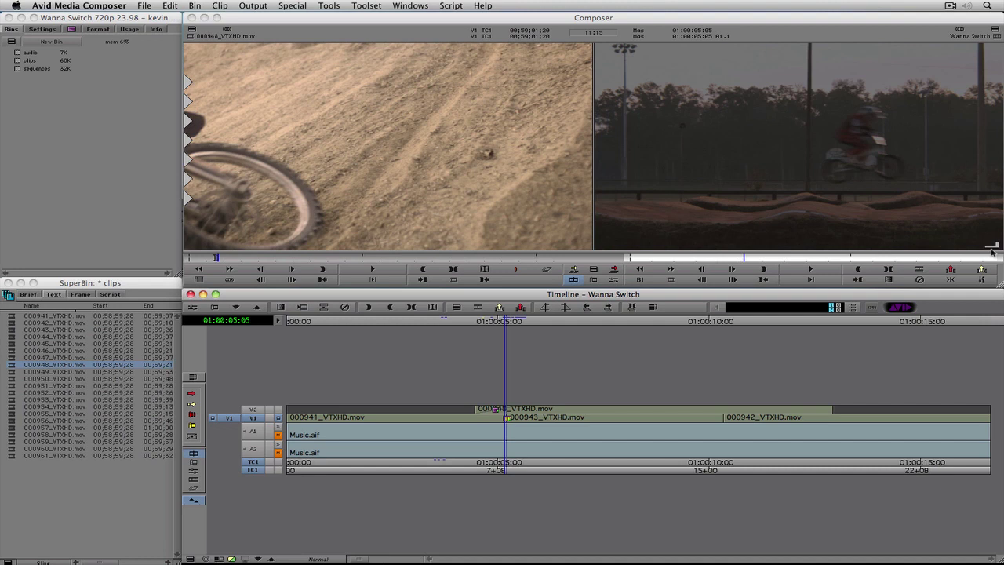
left_click_drag(993, 251, 992, 253)
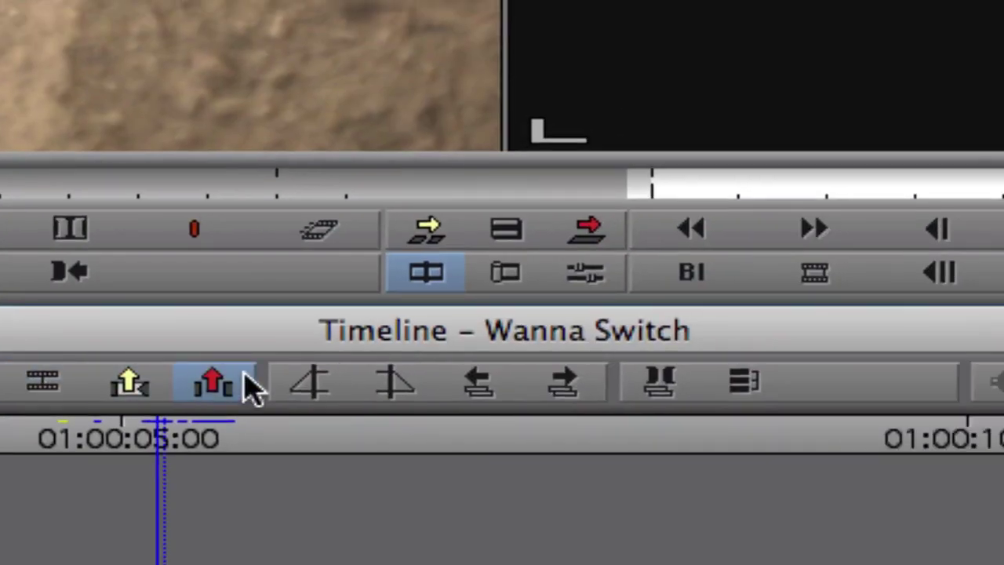
Change the Dip to Color transition's background color to white in the Effect Editor
left_click(588, 274)
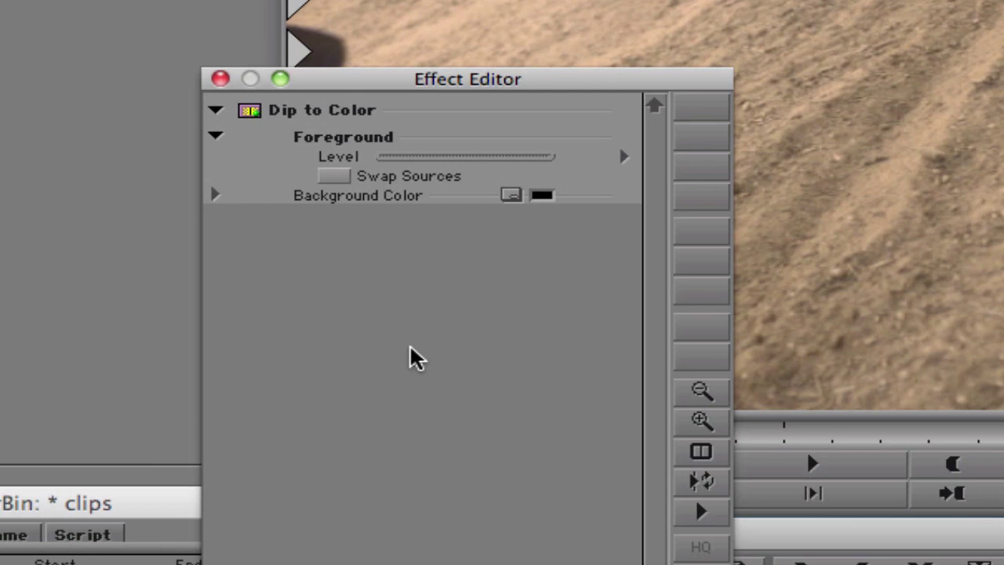
left_click(510, 195)
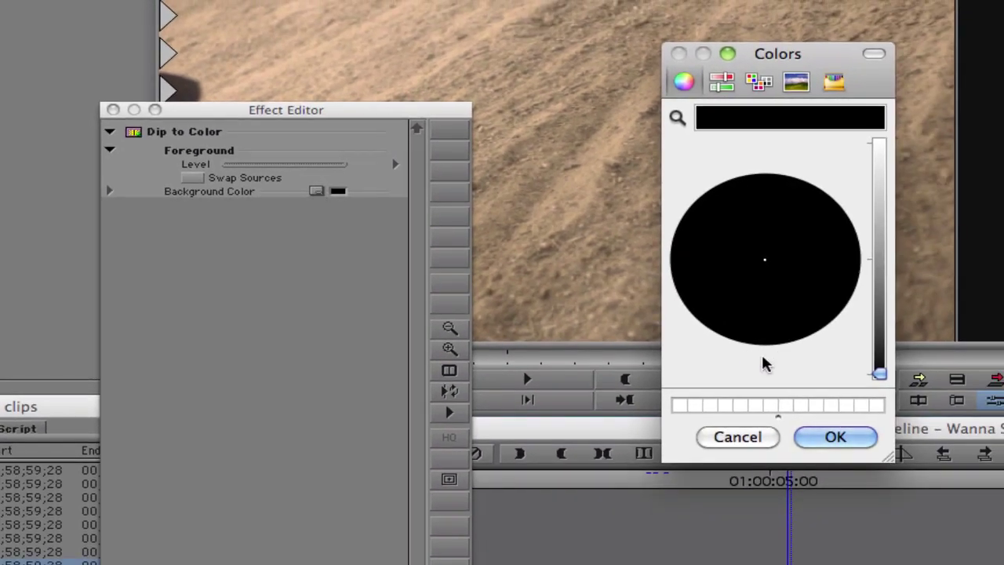
left_click_drag(876, 382, 900, 129)
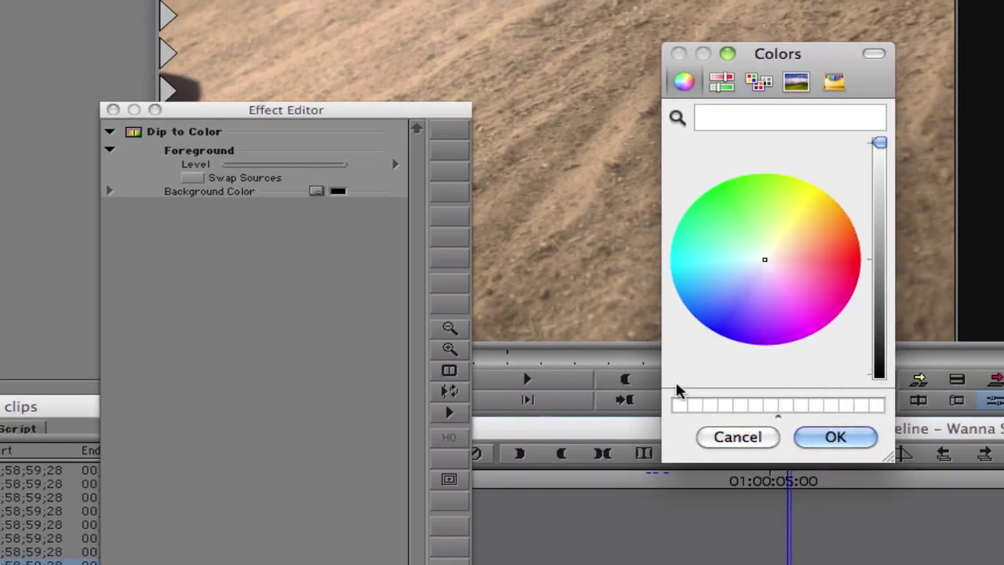
left_click(847, 441)
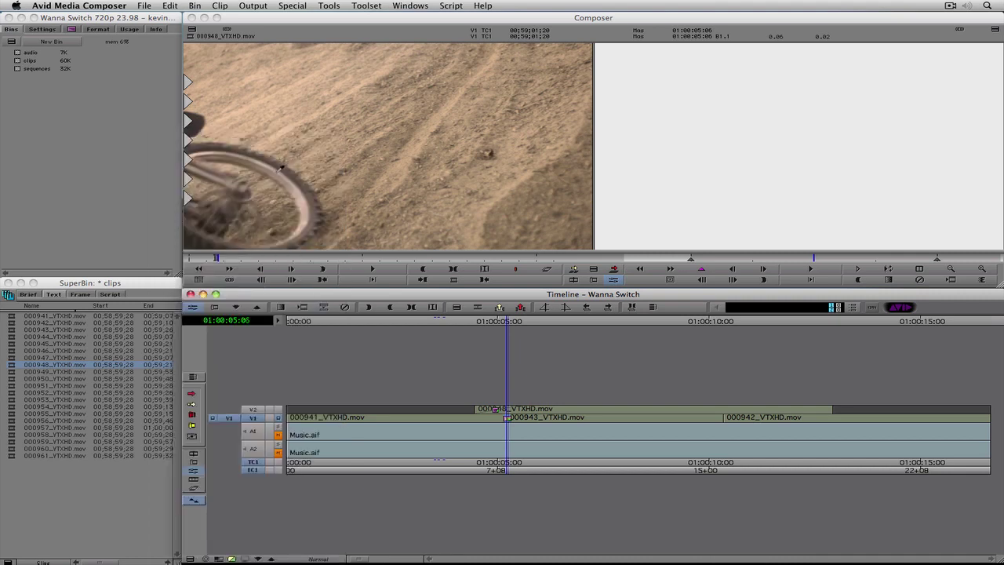
Play the sequence from about 01:00:02 through the white dip transition
left_click(394, 423)
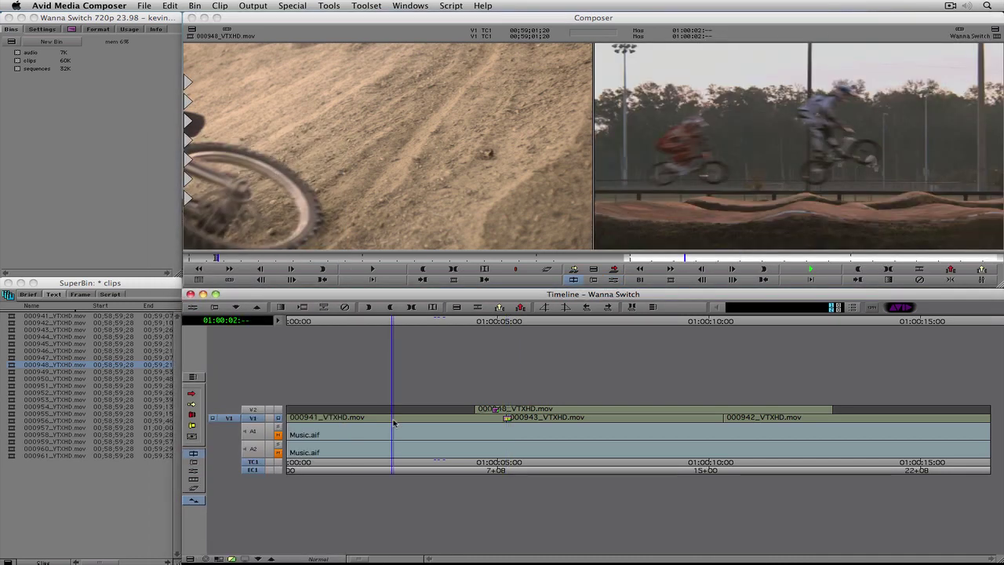
key("space")
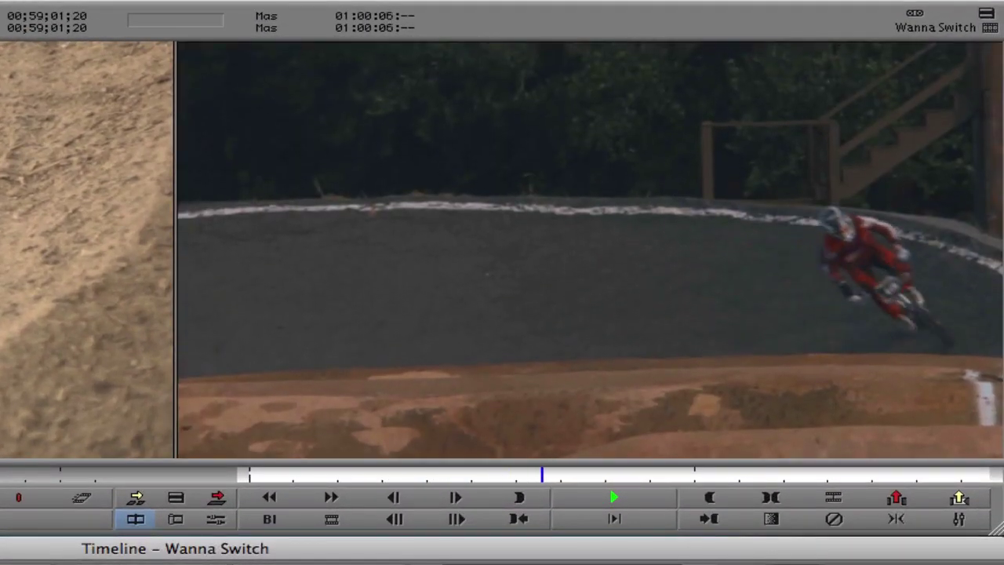
key("space")
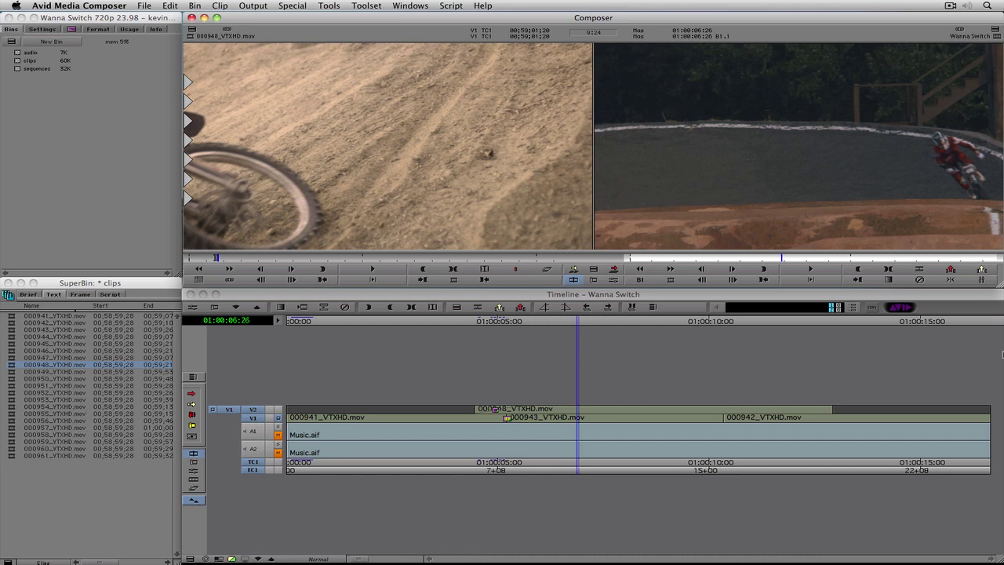
Apply the 3D Warp effect from the Blend category to clip 000948_VTXHD.mov on V2
left_click(317, 5)
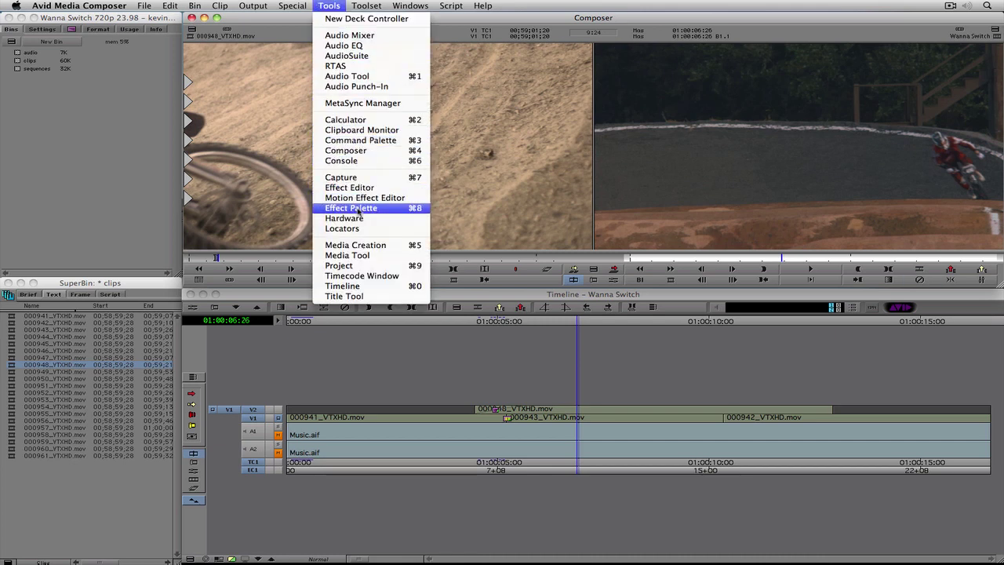
left_click(357, 209)
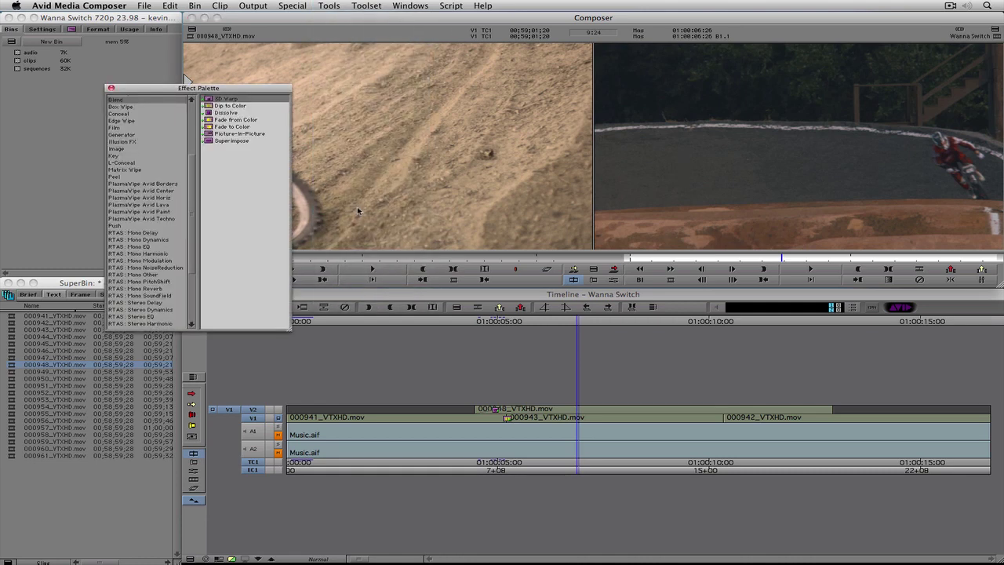
left_click(192, 181)
scroll(192, 180, "up", 5)
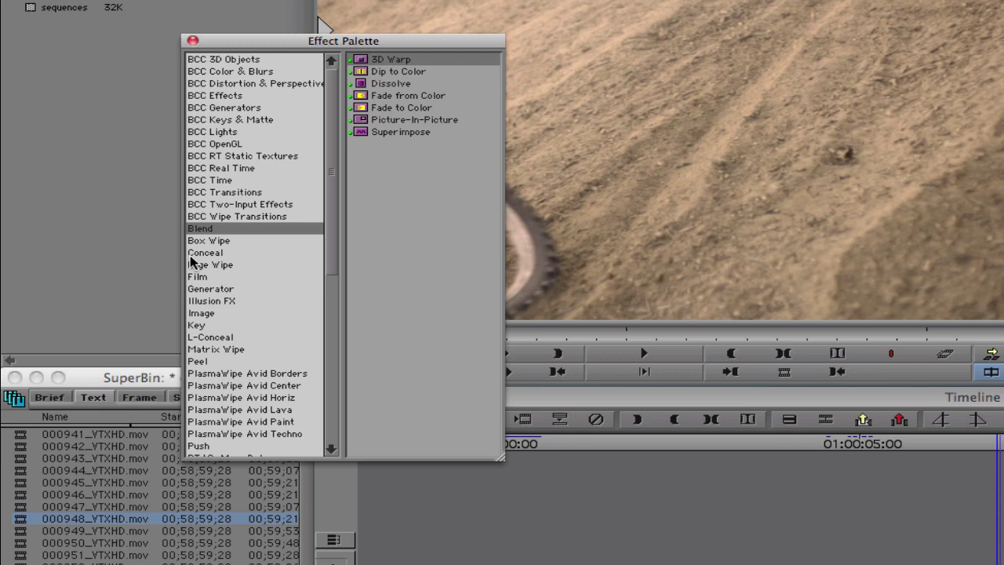
scroll(326, 218, "down", 3)
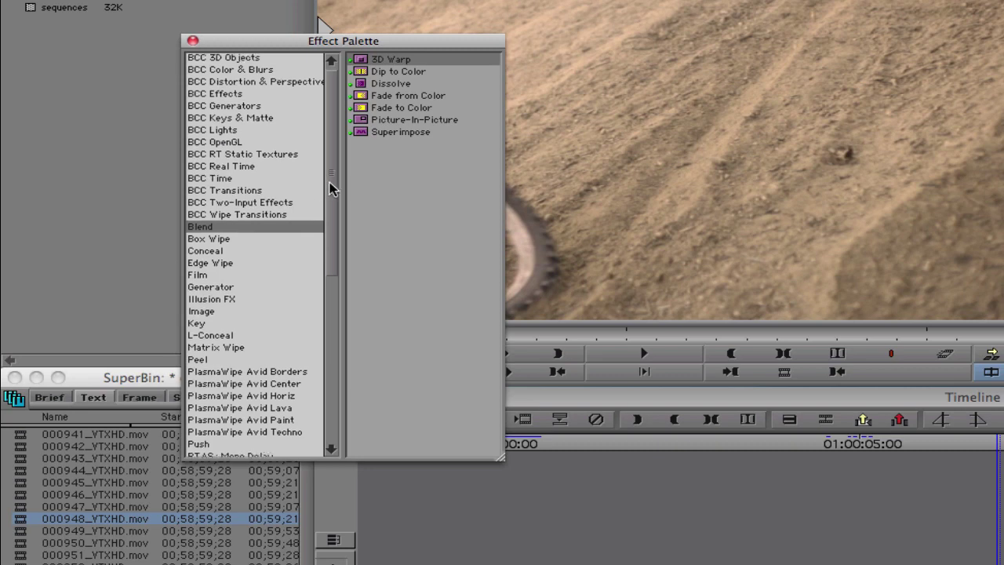
left_click_drag(324, 210, 334, 232)
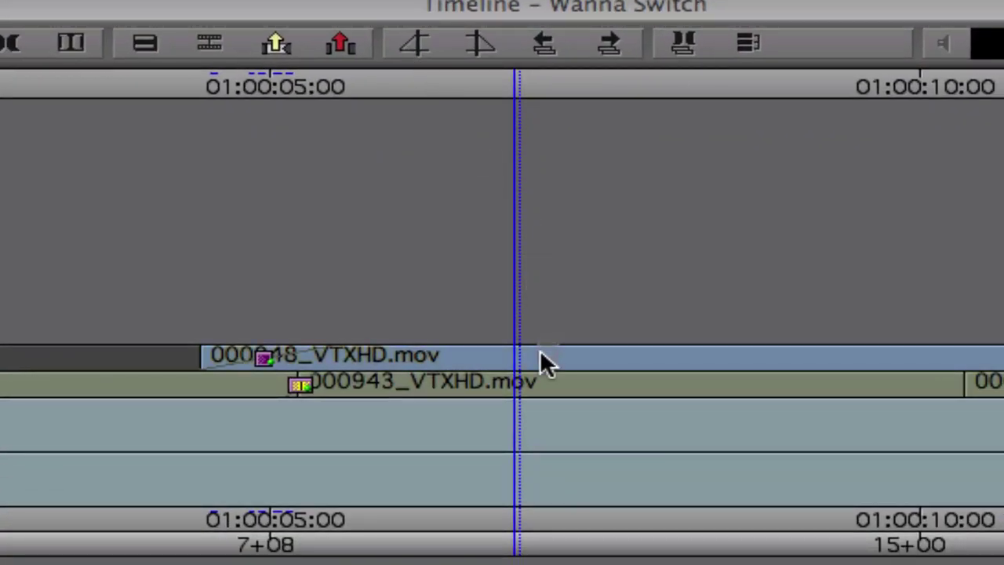
left_click_drag(539, 350, 540, 350)
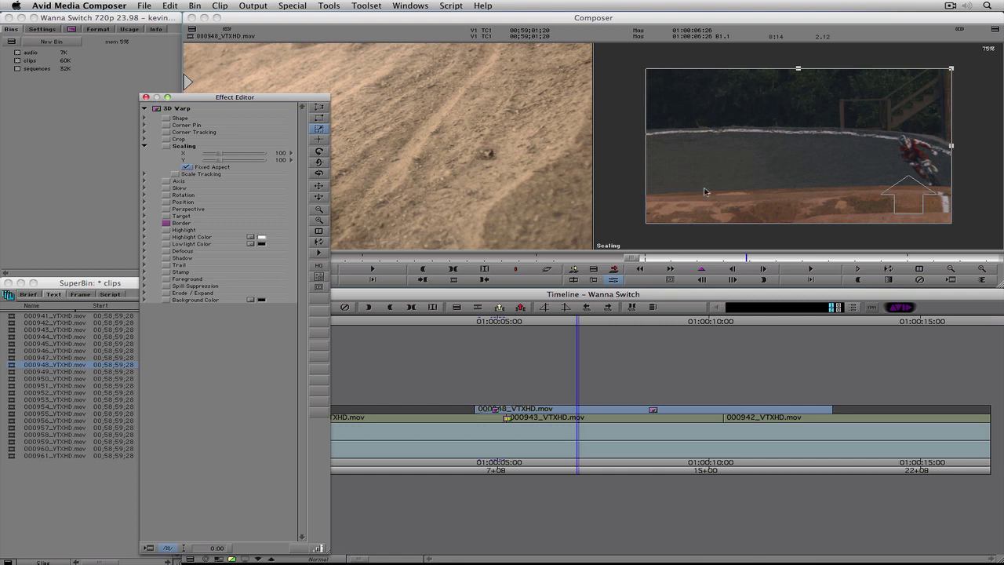
Zoom the effect preview out to 25% and back in to 2X
left_click(323, 212)
left_click(323, 211)
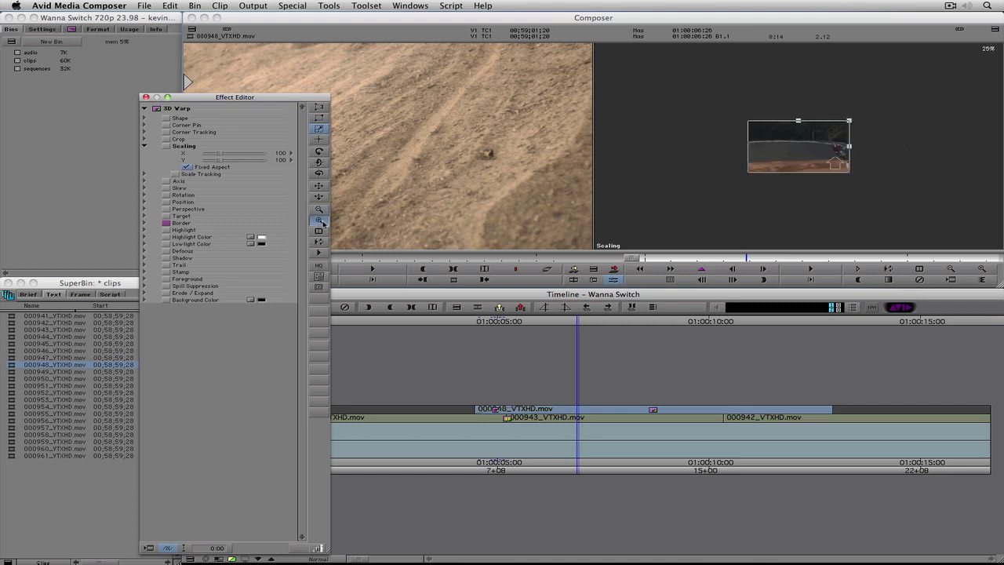
left_click(322, 222)
left_click(322, 222)
left_click(322, 222)
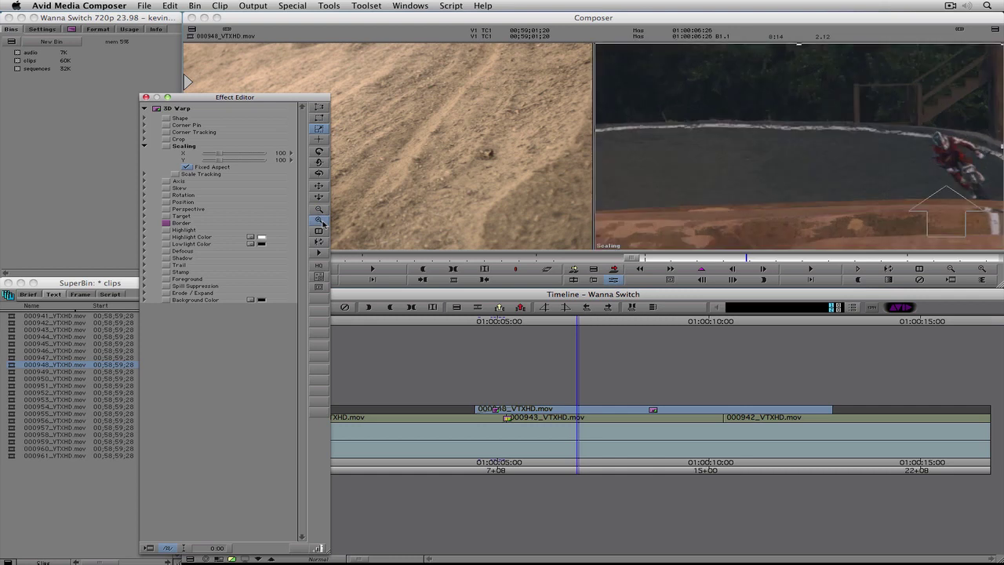
left_click(322, 222)
left_click(322, 222)
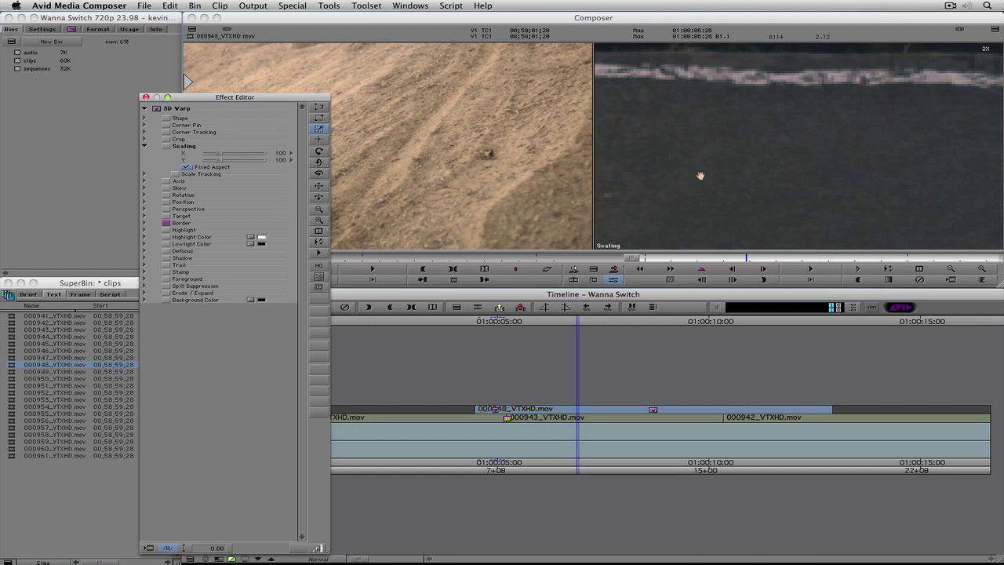
Pan around the enlarged effect preview to inspect the frame, and reduce its magnification
left_click_drag(840, 155, 638, 158)
left_click_drag(859, 187, 655, 127)
left_click_drag(812, 148, 812, 162)
left_click_drag(713, 184, 833, 193)
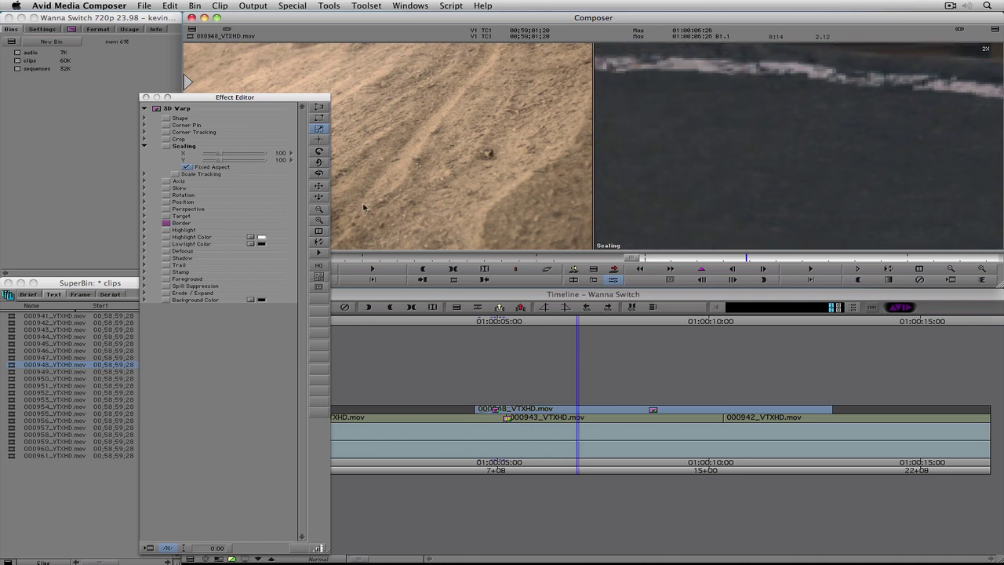
left_click(318, 209)
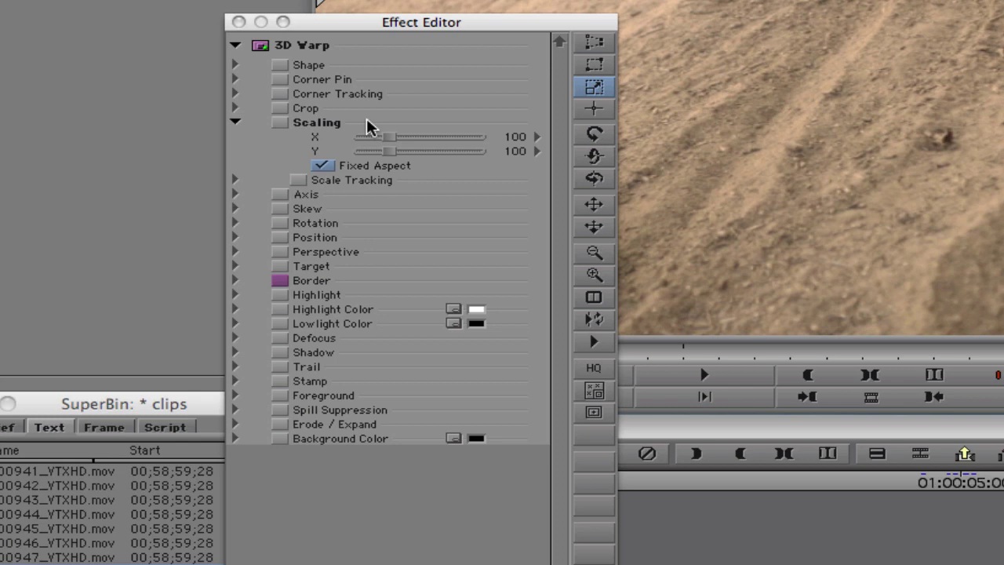
Scale the 3D Warp clip to 33 with fixed aspect, and monitor V2 to show the inset over V1
left_click(389, 137)
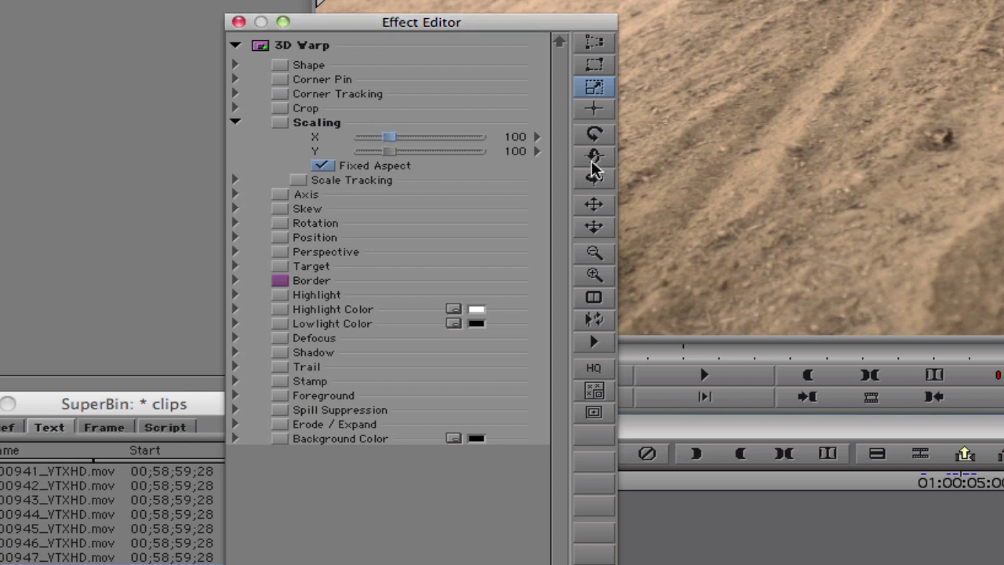
type("33")
key("Return")
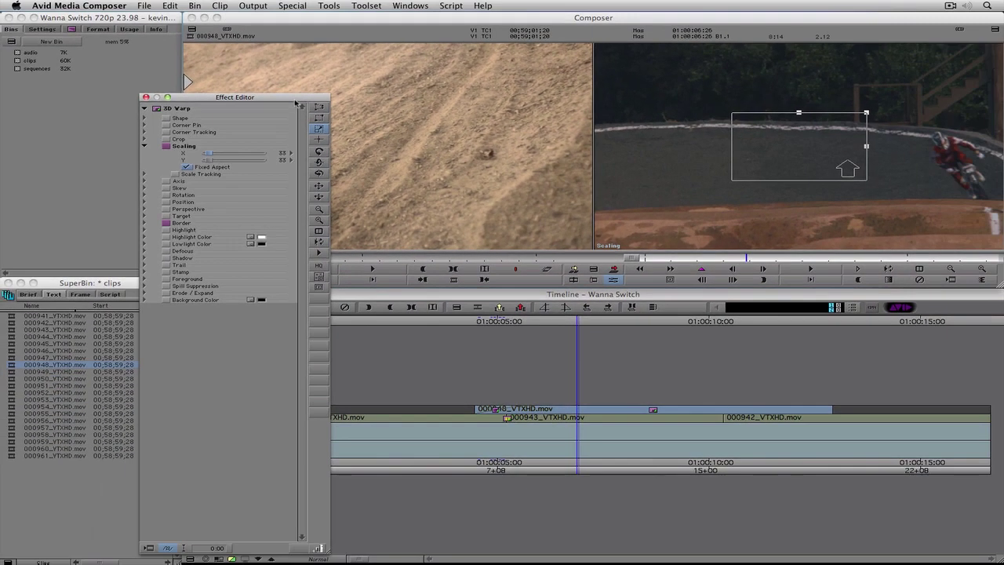
left_click_drag(421, 22, 147, 0)
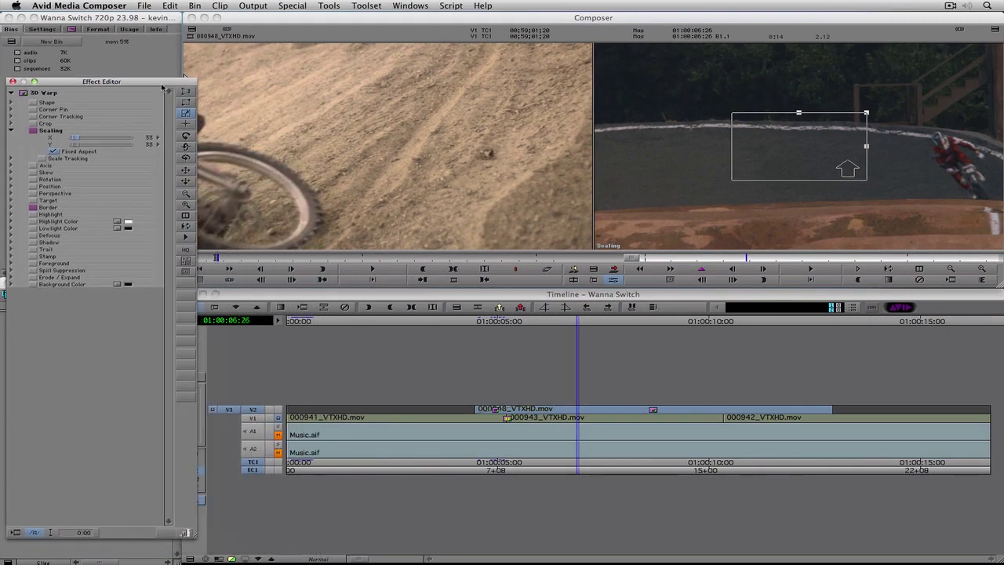
left_click(282, 413)
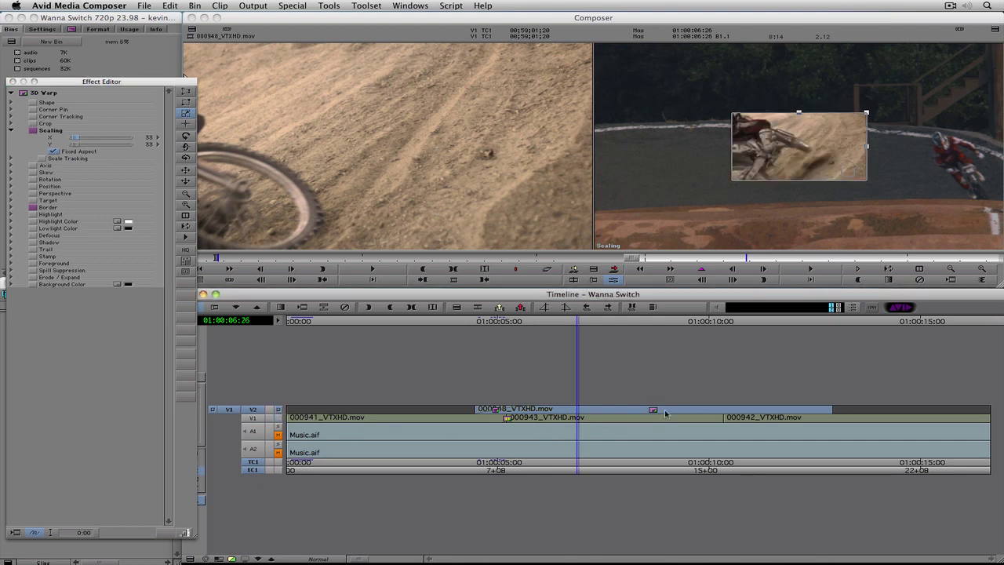
Position the scaled clip in the frame's upper-left area at about X -245 and Y 245
left_click(12, 186)
left_click_drag(97, 193, 105, 203)
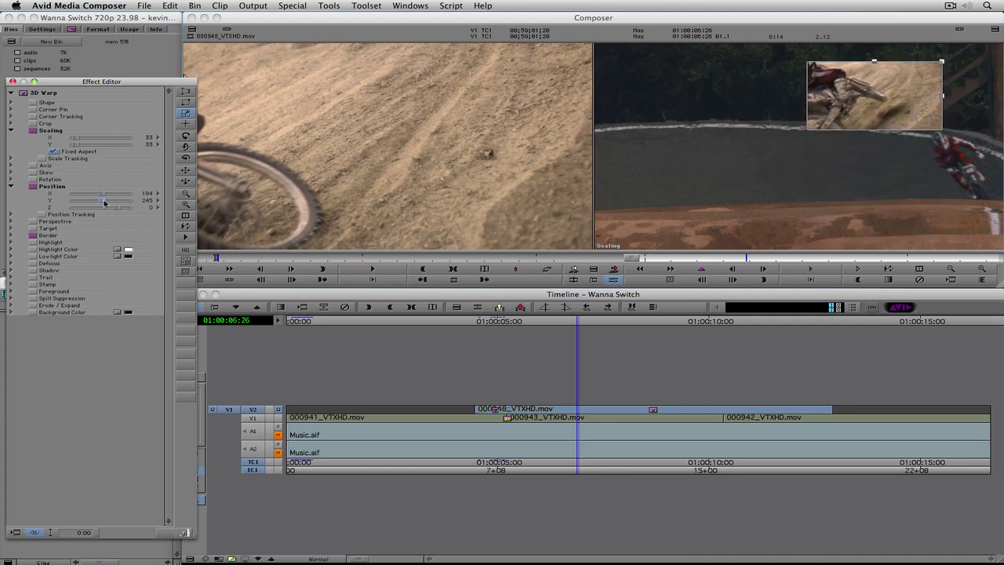
left_click_drag(100, 197, 97, 196)
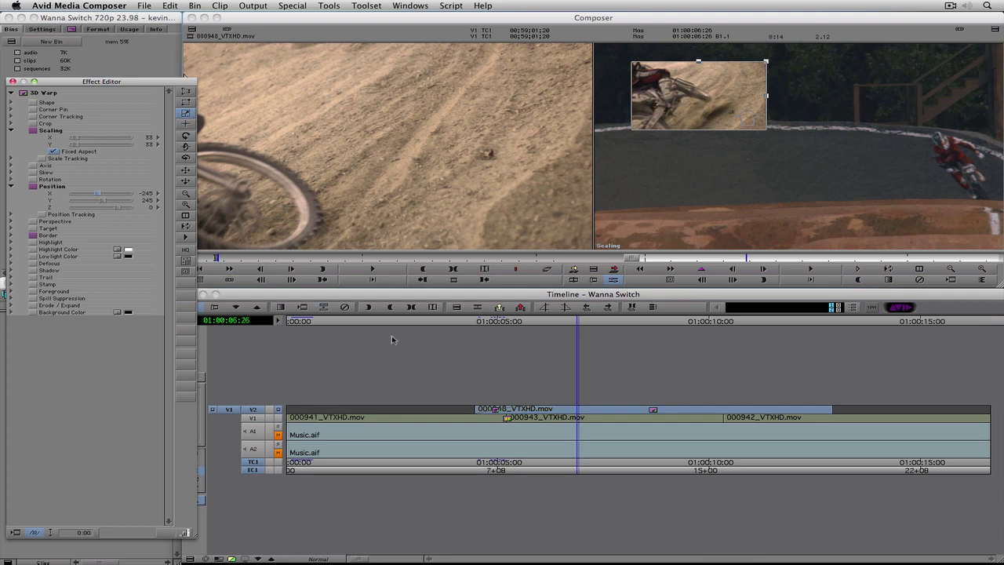
Leave effect mode and play the sequence through the picture-in-picture section to review the inset
key("Escape")
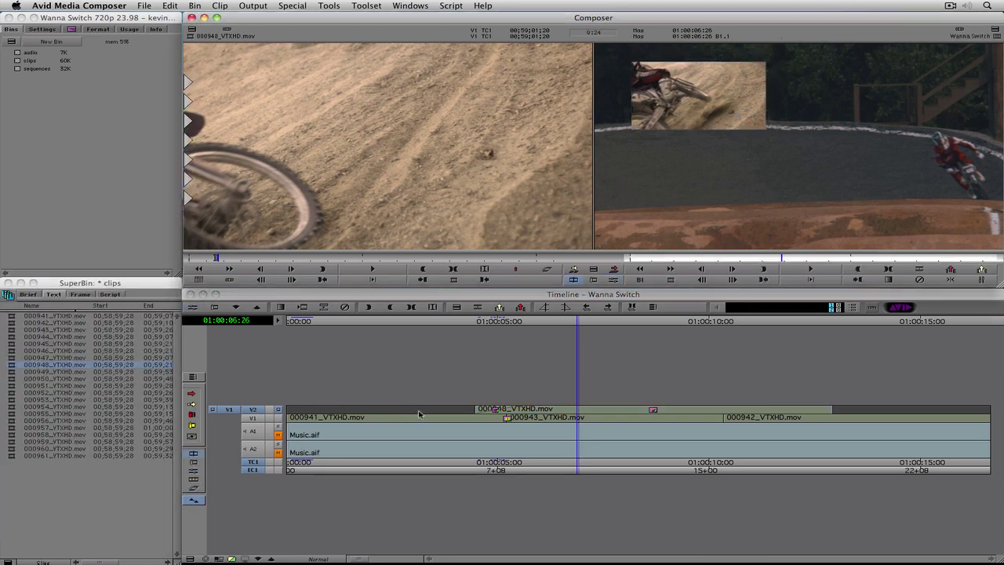
left_click(423, 414)
key("space")
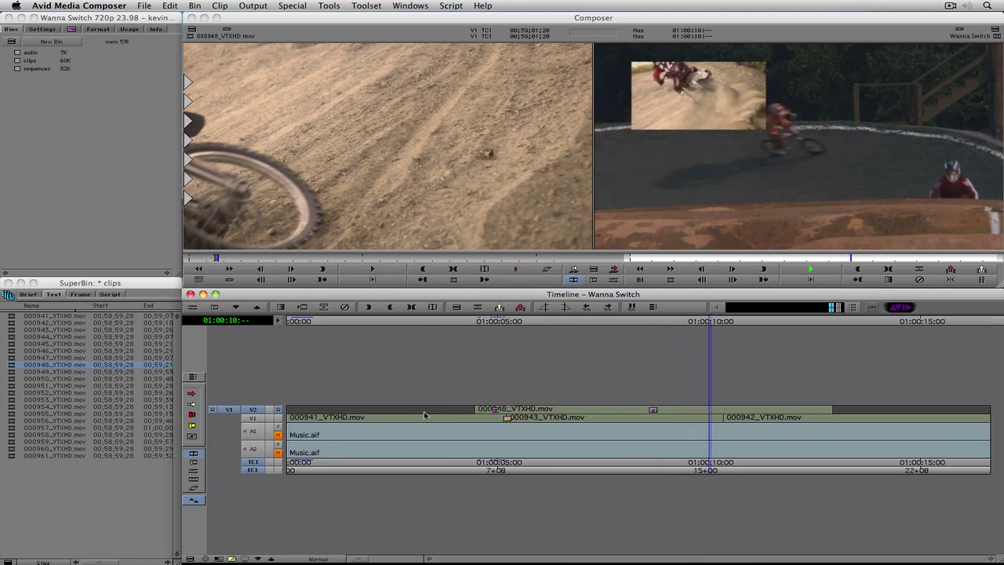
key("space")
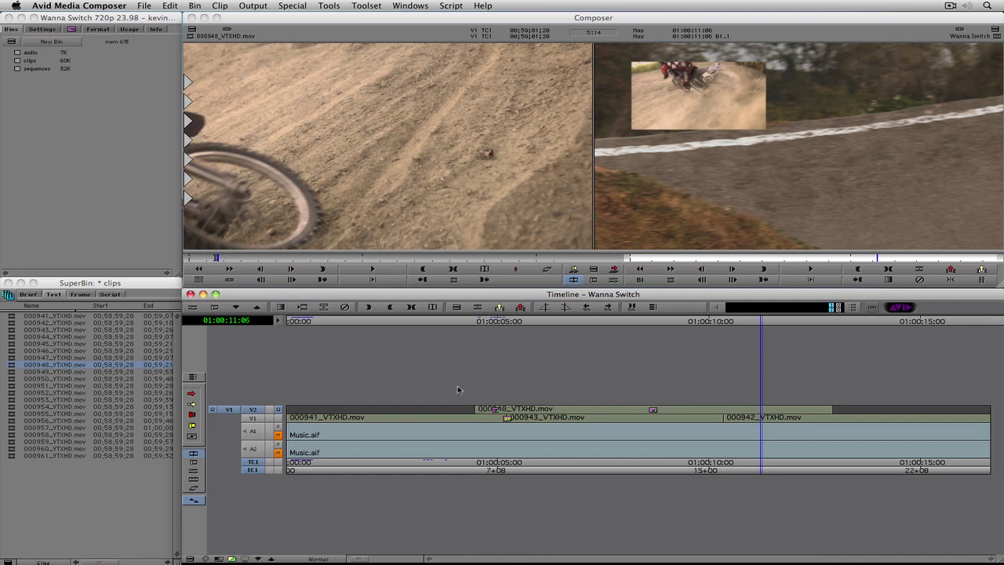
left_click(438, 421)
key("space")
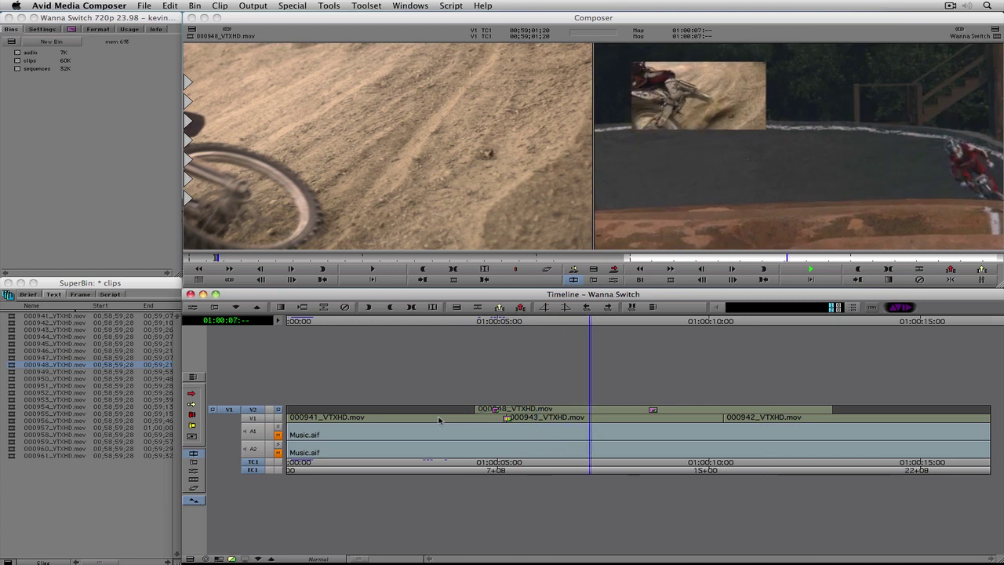
key("space")
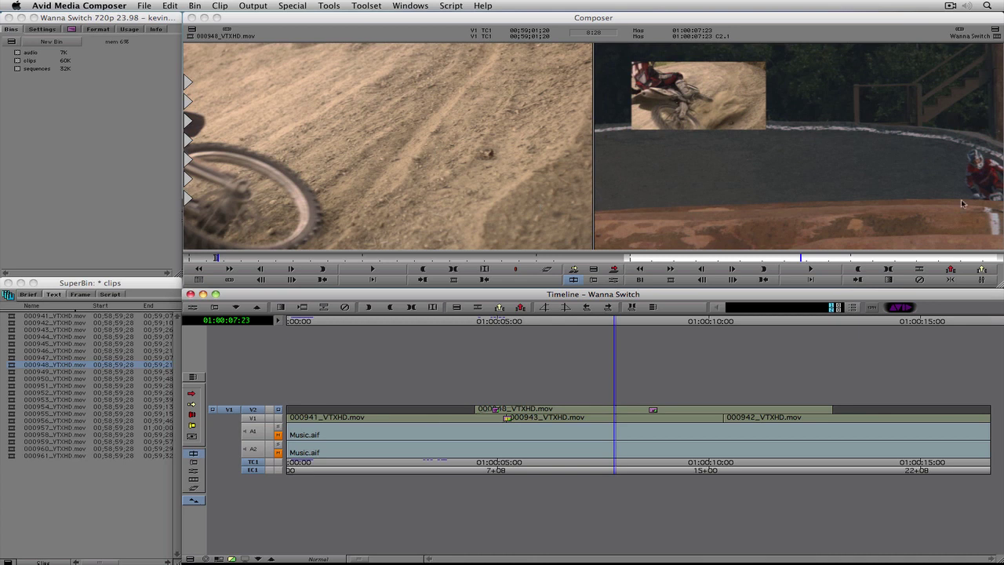
Remove the transition effect at the start of clip 000948_VTXHD.mov on V2 and park at 01:00:07:19
left_click(476, 419)
left_click_drag(476, 418, 483, 418)
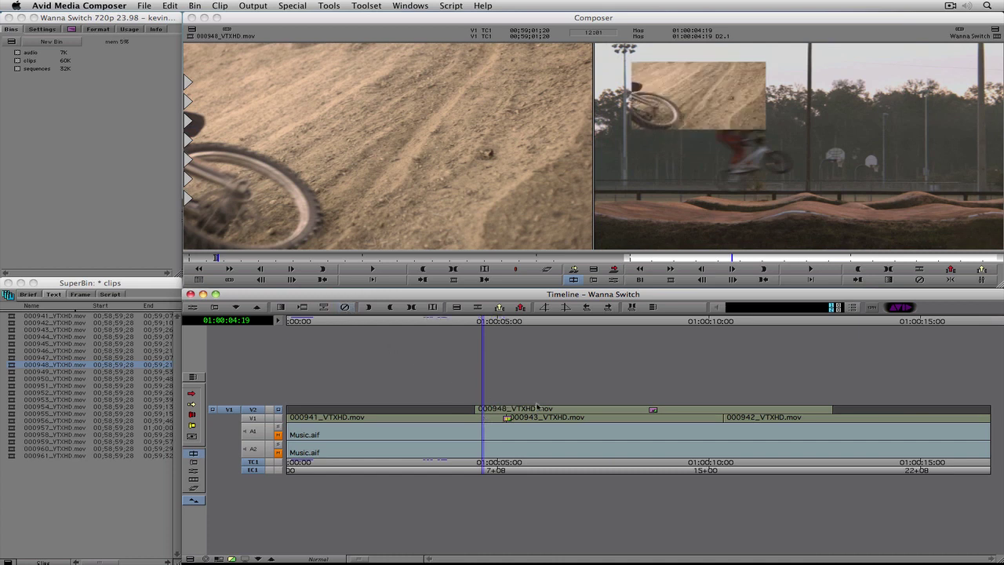
left_click(610, 418)
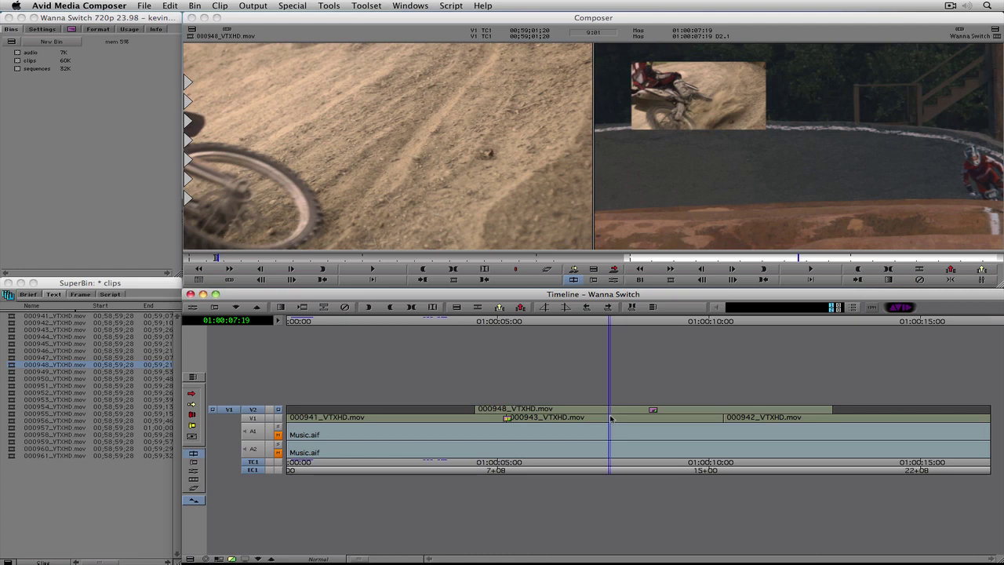
Reopen the clip's 3D Warp, reduce the preview to 75%, and move the inset off-screen lower left to about X -682, Y -313
key("super+8")
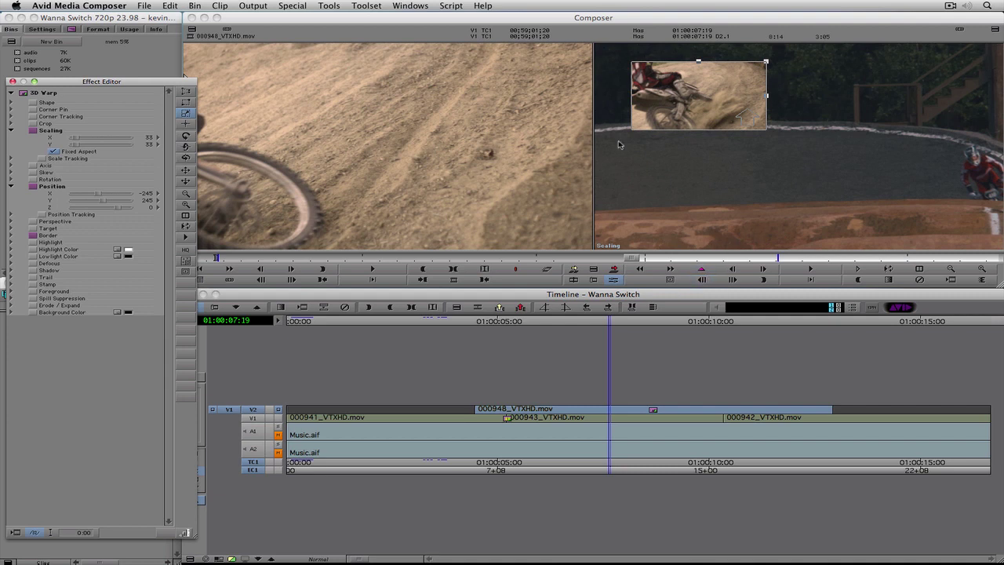
left_click(186, 194)
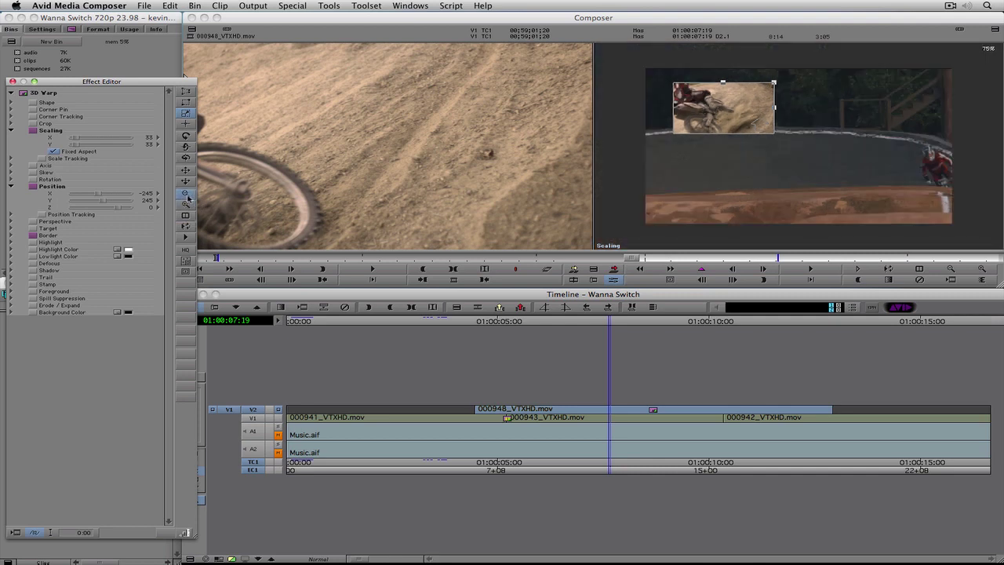
left_click(725, 114)
left_click_drag(724, 114, 591, 202)
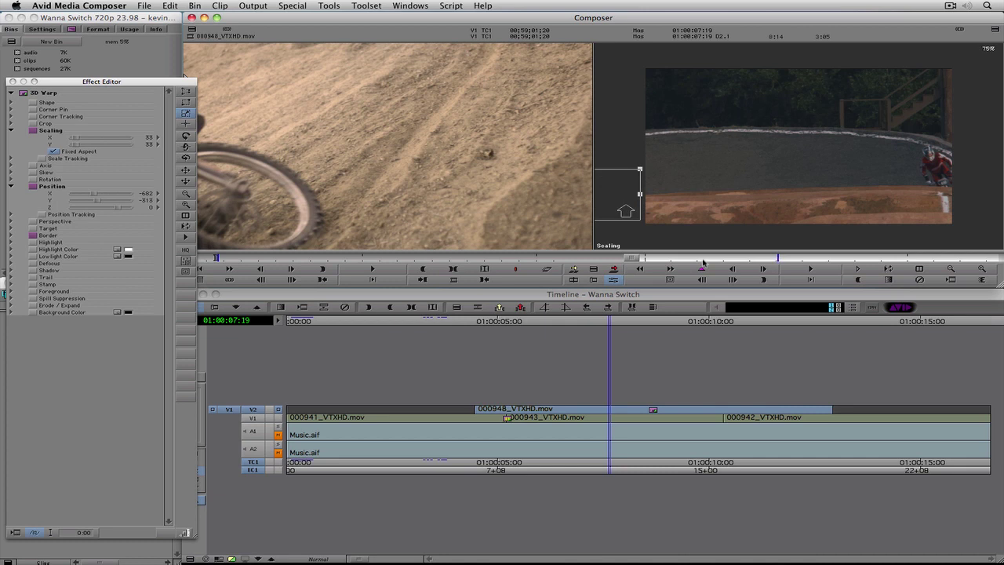
Keyframe the inset to travel from off-screen left at the effect's start to off-screen right at its end, and play it back
left_click(702, 269)
left_click_drag(721, 261, 643, 259)
left_click(706, 271)
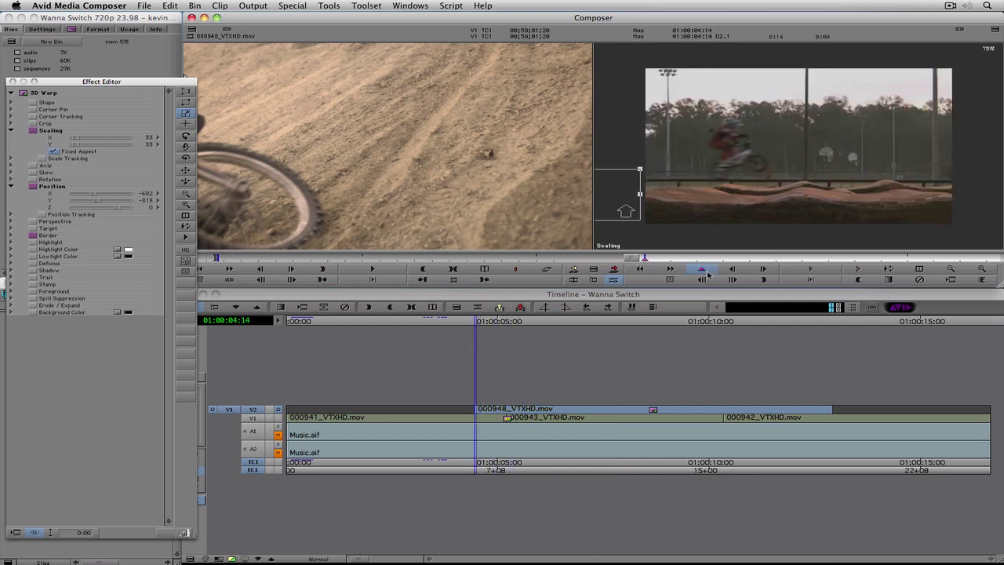
left_click_drag(980, 258, 999, 259)
left_click_drag(618, 200, 984, 210)
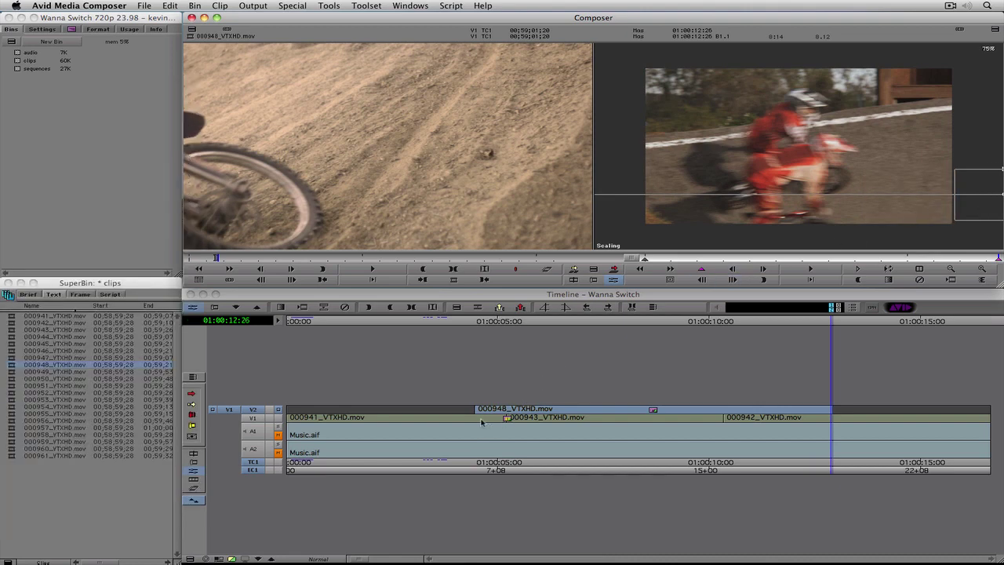
left_click(463, 421)
key("space")
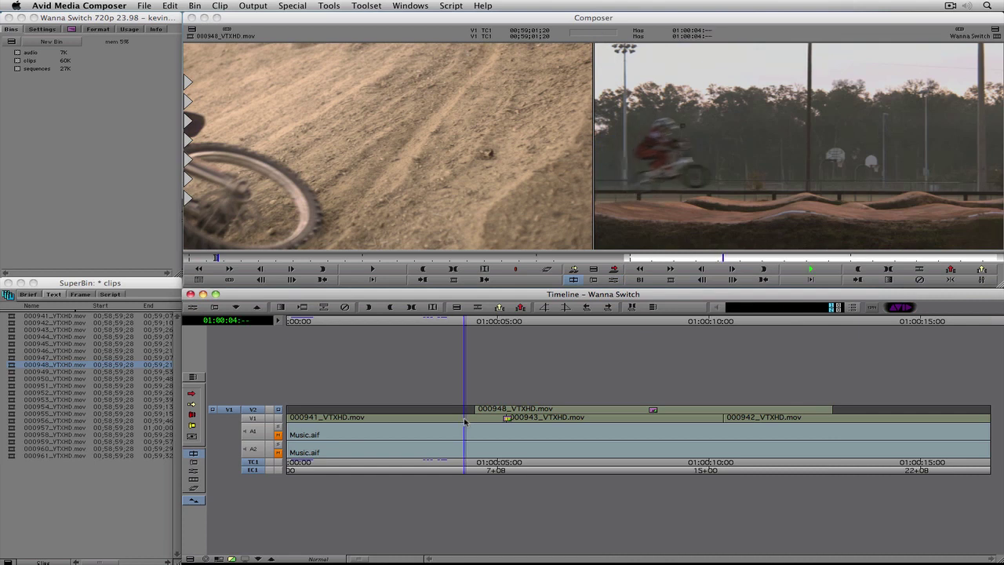
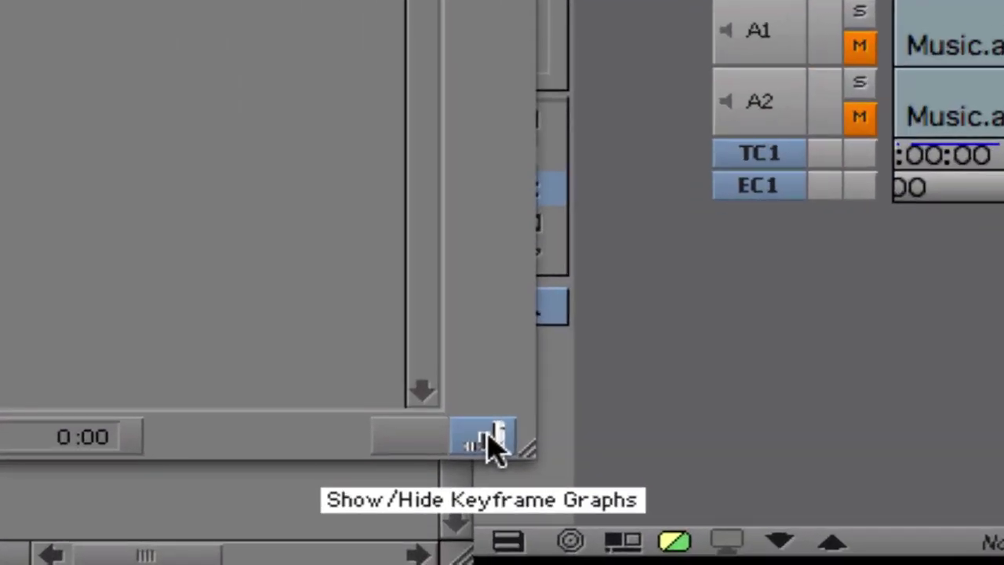
Show the 3D Warp keyframe graphs and delete the keyframes at the effect's start and end
left_click(485, 441)
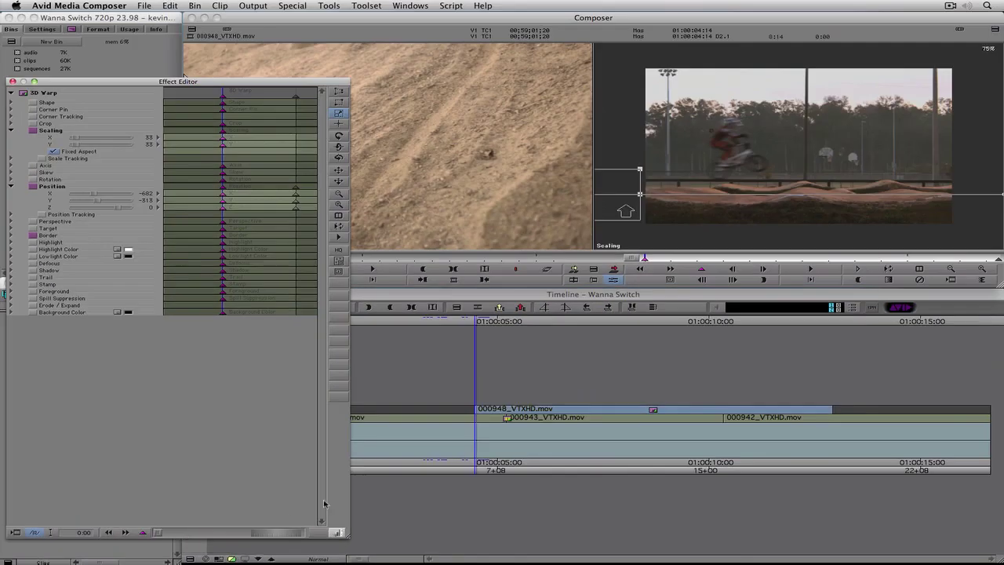
left_click(703, 269)
key("End")
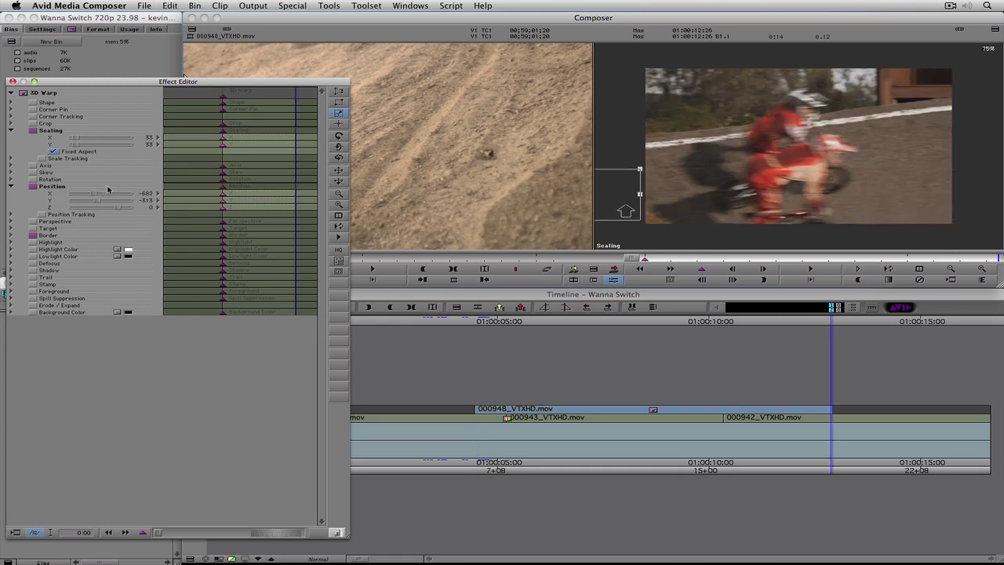
key("Home")
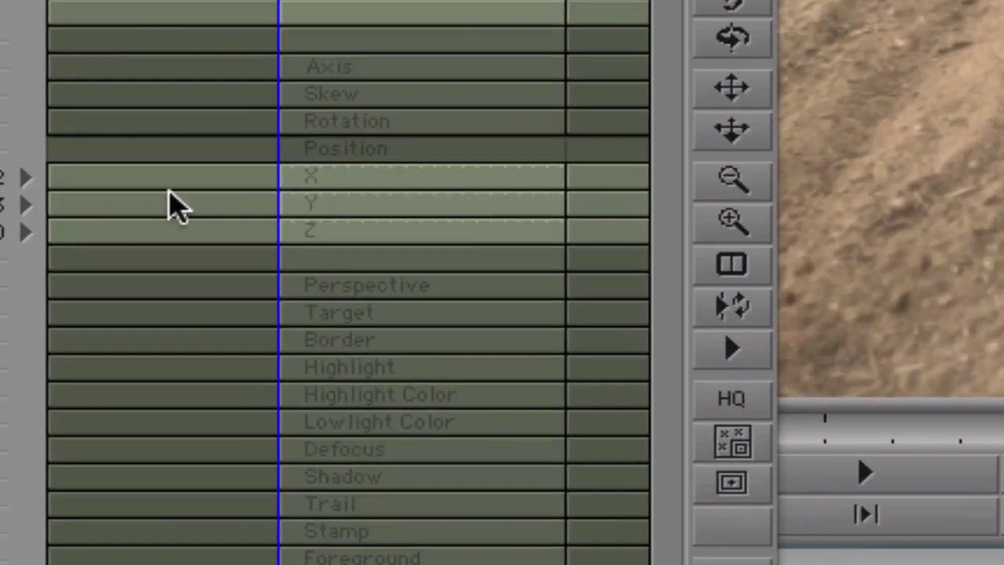
Animate the inset across the lower frame by keyframing Position X from -682 at the effect's start to 682 at its end
right_click(252, 179)
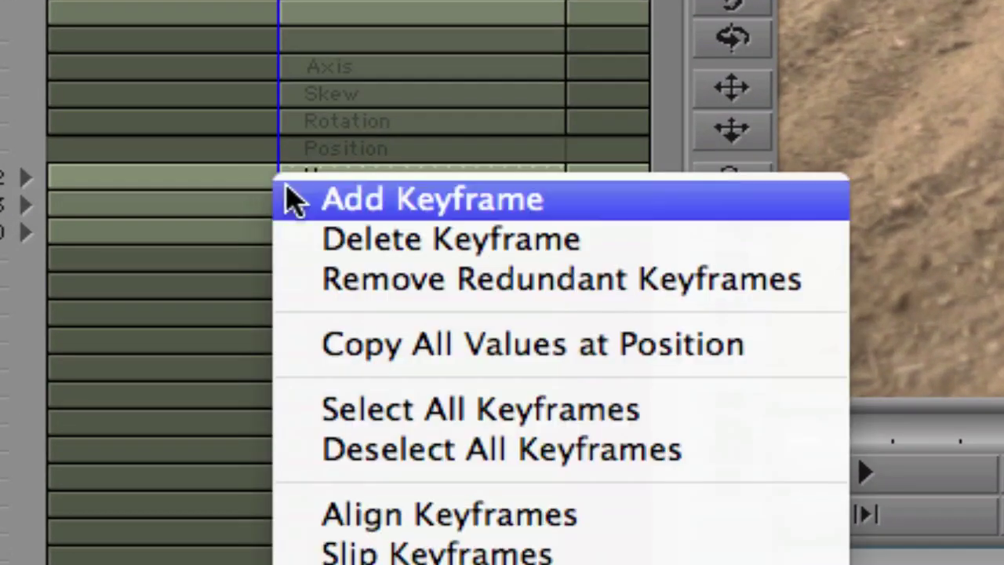
left_click(315, 196)
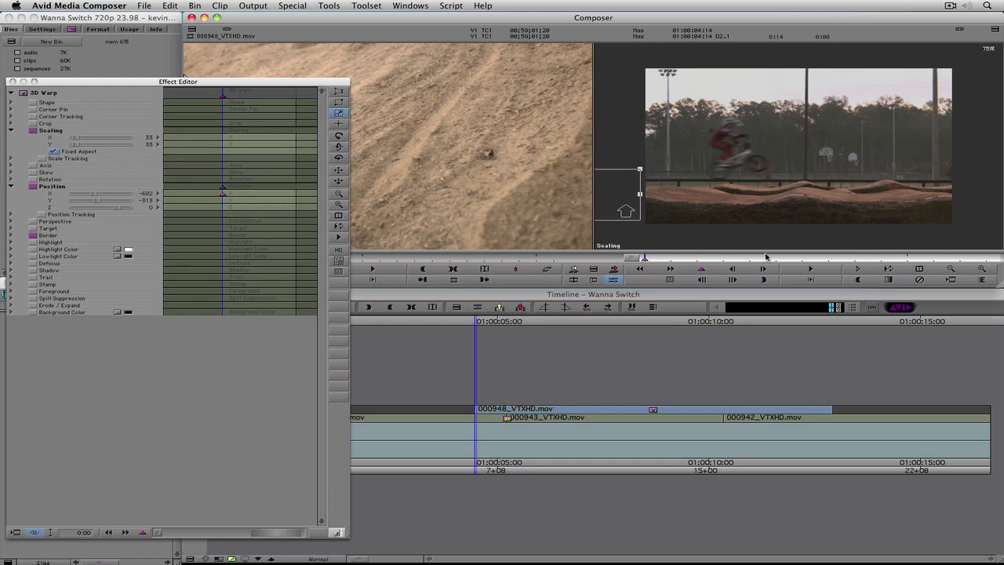
left_click(867, 259)
left_click_drag(872, 260, 997, 259)
left_click_drag(622, 207, 858, 212)
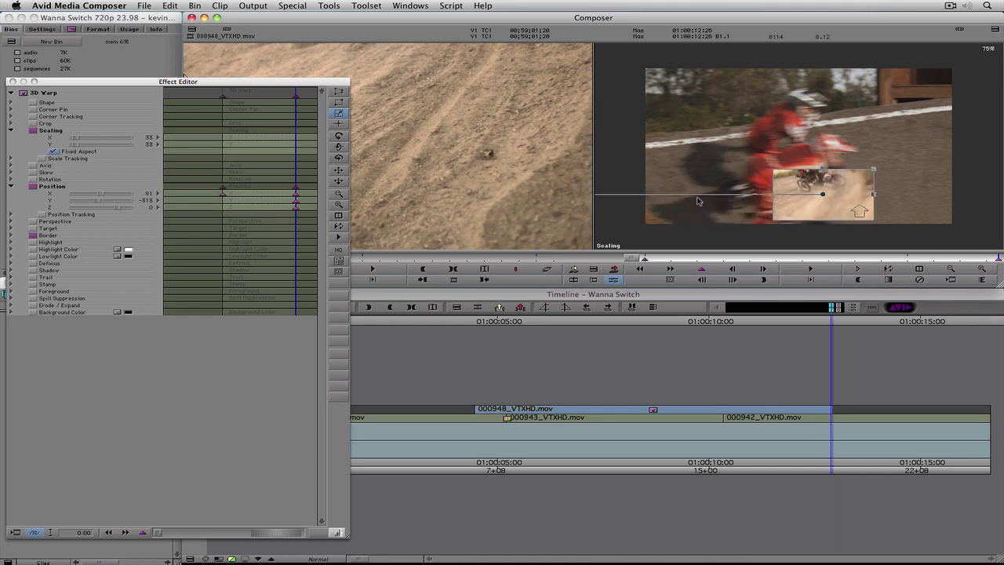
left_click_drag(781, 212, 965, 212)
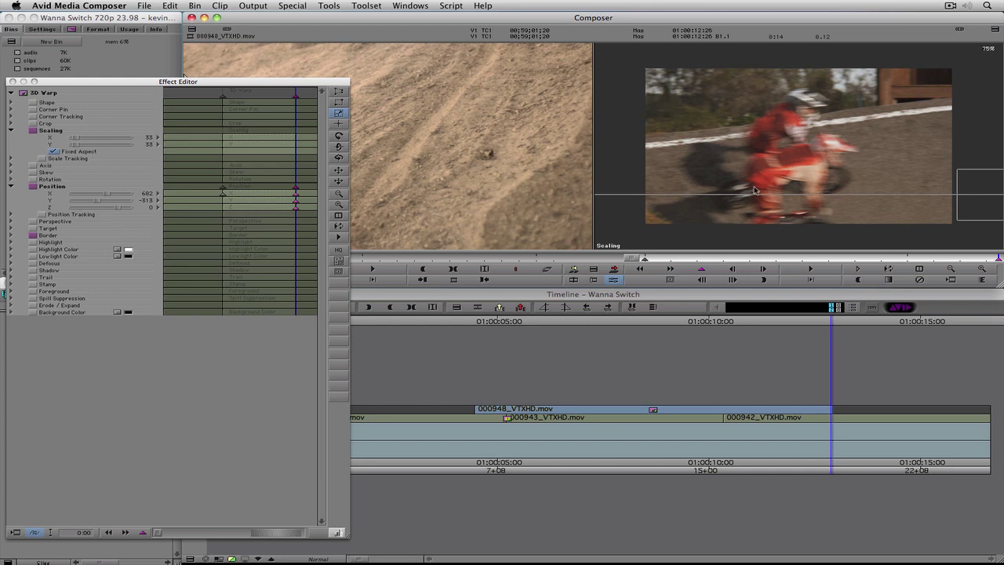
left_click_drag(984, 217, 982, 194)
key("super+z")
Set the Position X graph to Linear interpolation and play the animation from its start before closing the Effect Editor
right_click(199, 197)
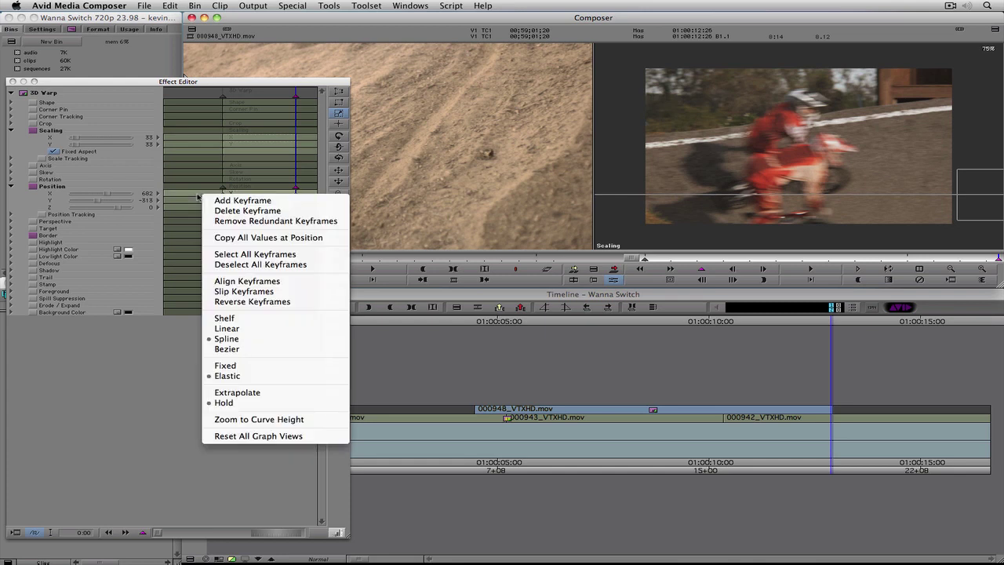
left_click(251, 332)
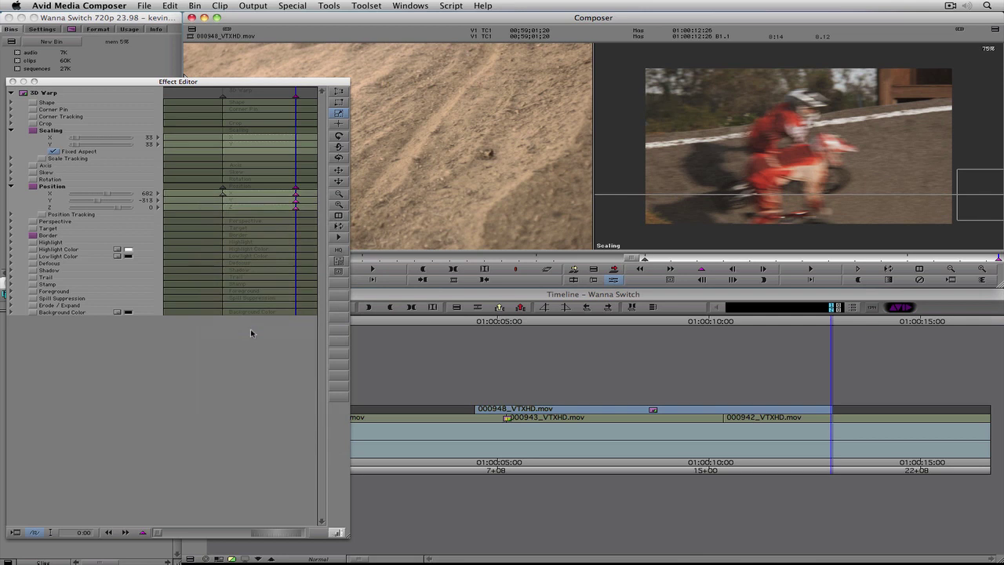
left_click(644, 259)
left_click(808, 269)
left_click(13, 81)
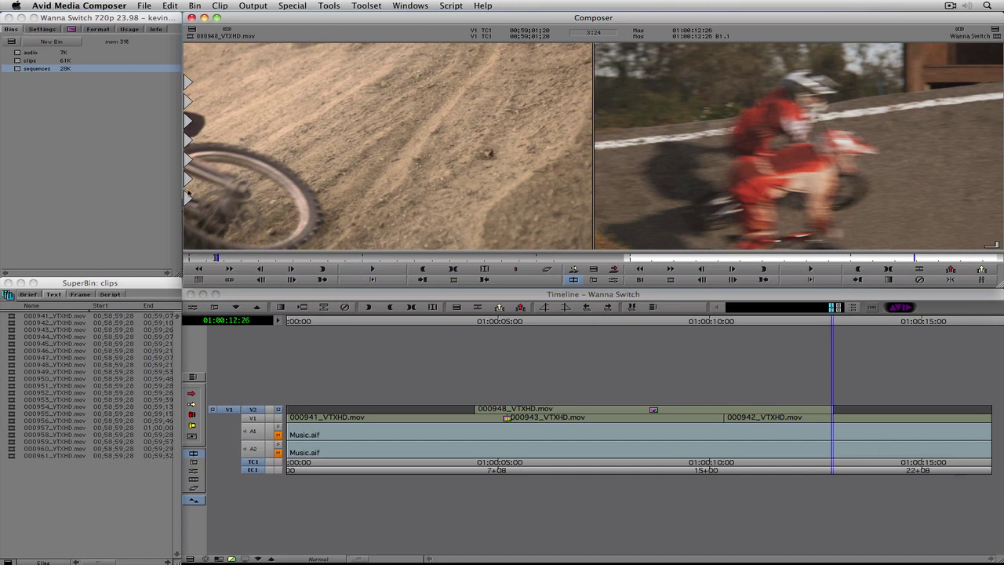
Create a new bin in the project named GPHX
left_click(66, 47)
left_click(62, 41)
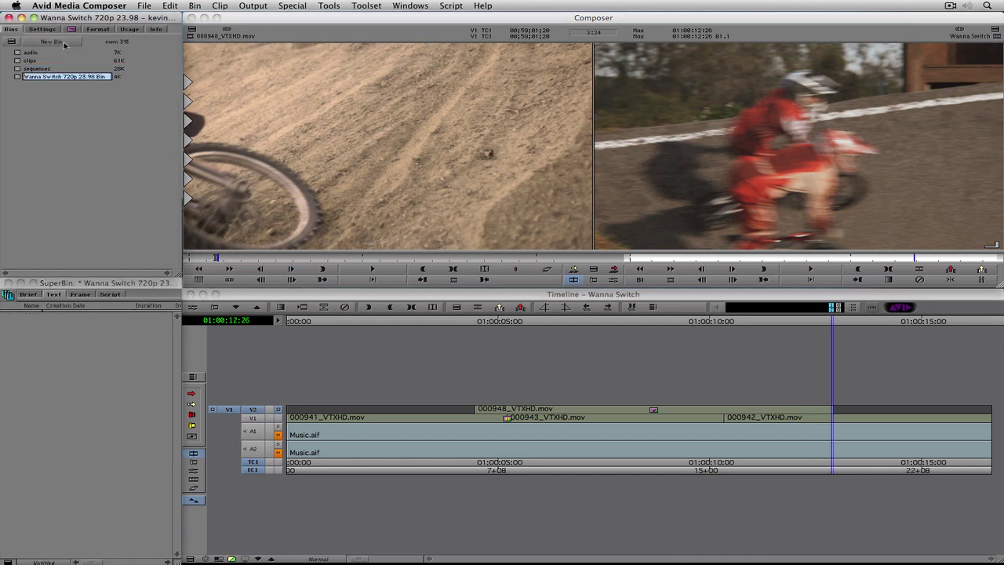
type("GPHX")
key("Return")
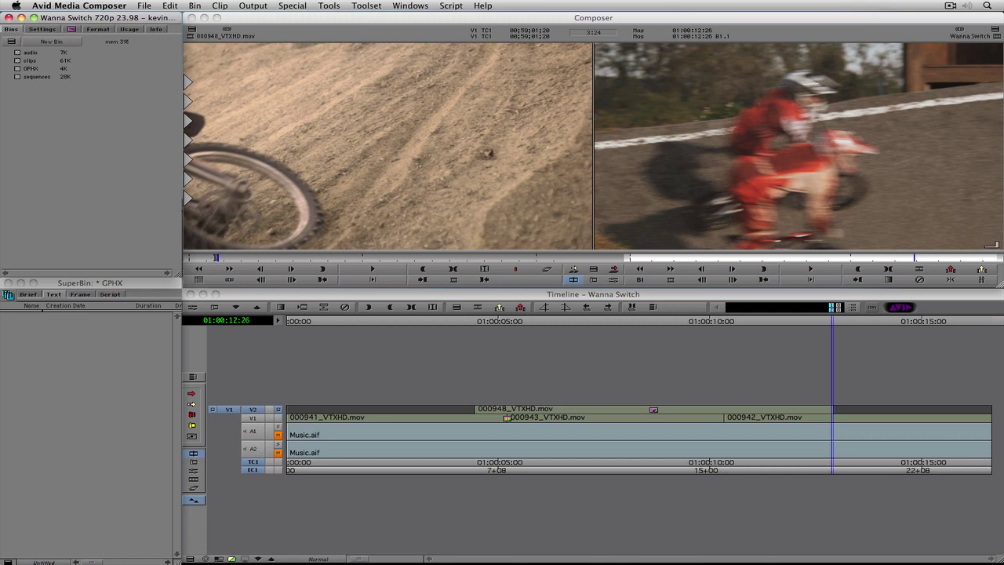
Create a new title with the Title Tool, leaving Persist off
left_click(221, 8)
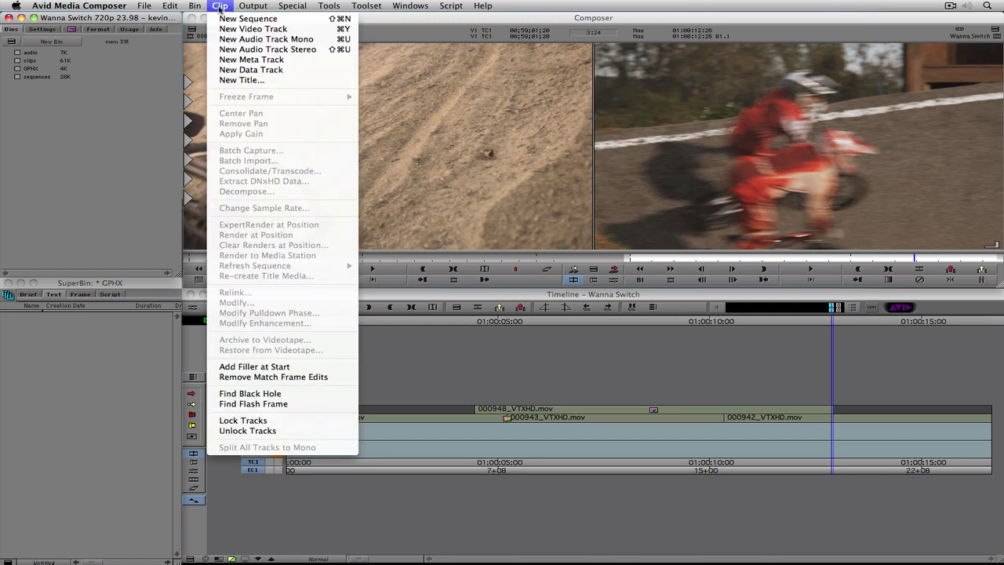
left_click(224, 82)
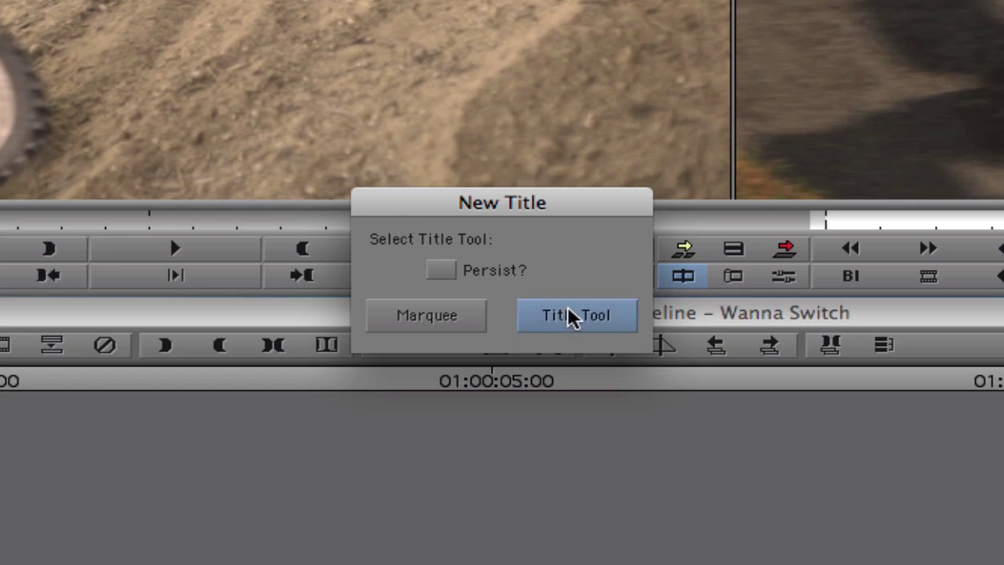
left_click(441, 272)
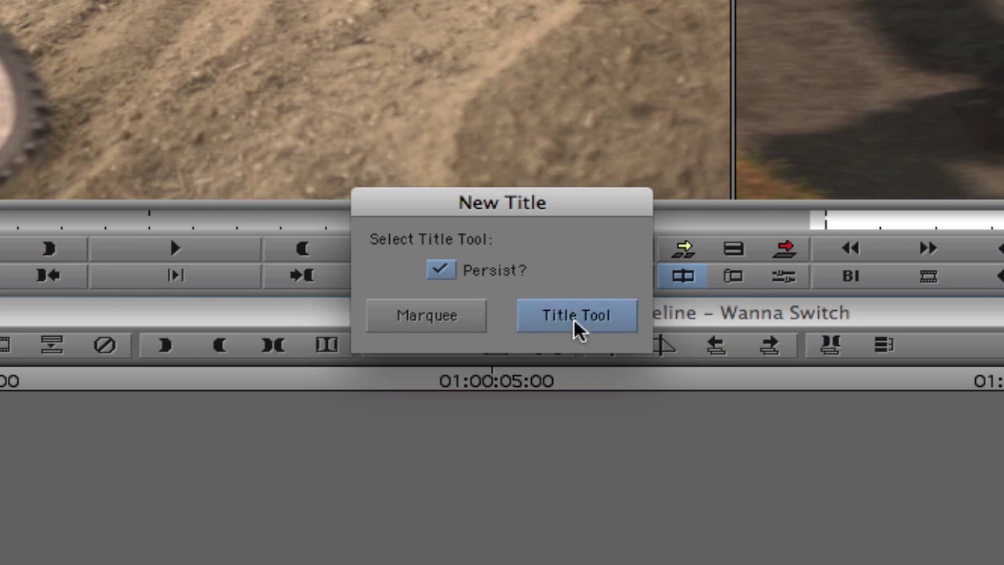
left_click(441, 271)
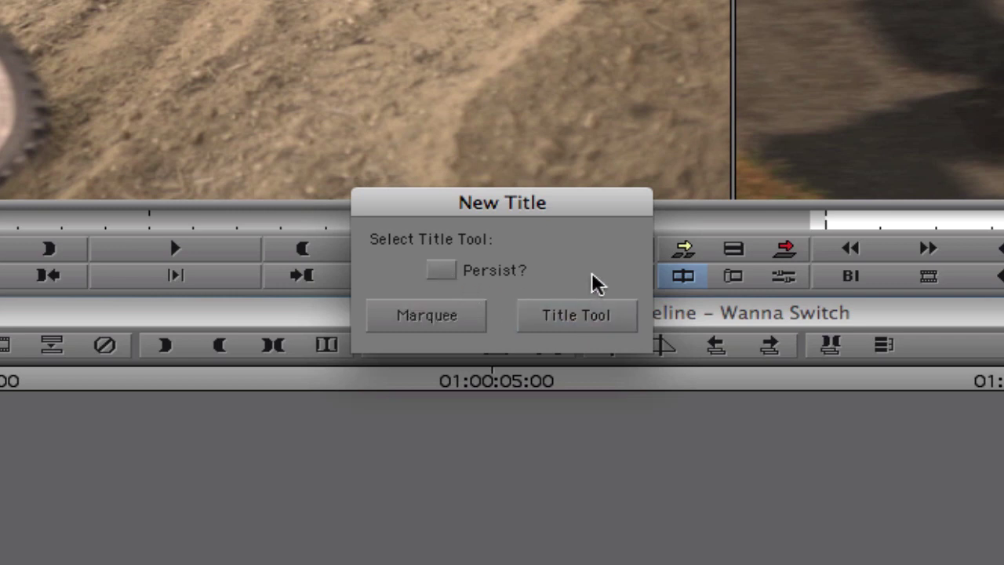
left_click(563, 318)
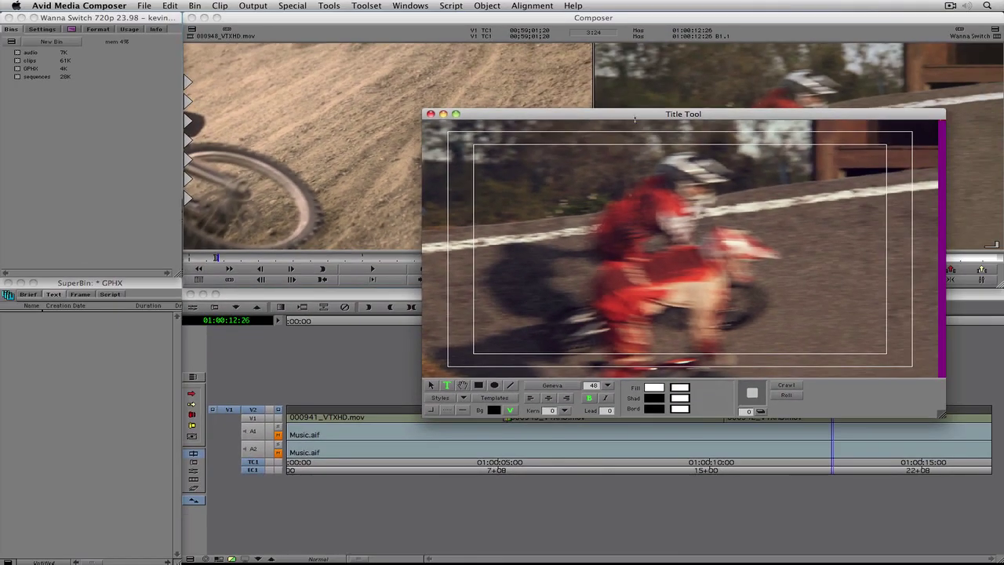
Move the Title Tool window clear of the sequence preview and add the text BMXING over the frame
left_click_drag(621, 110, 379, 72)
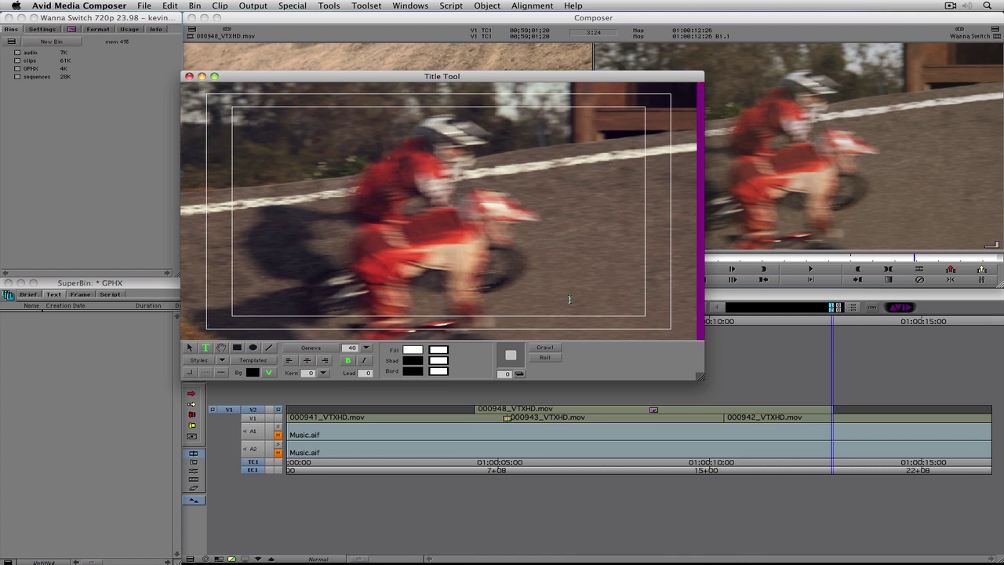
left_click(304, 212)
type("BMXING")
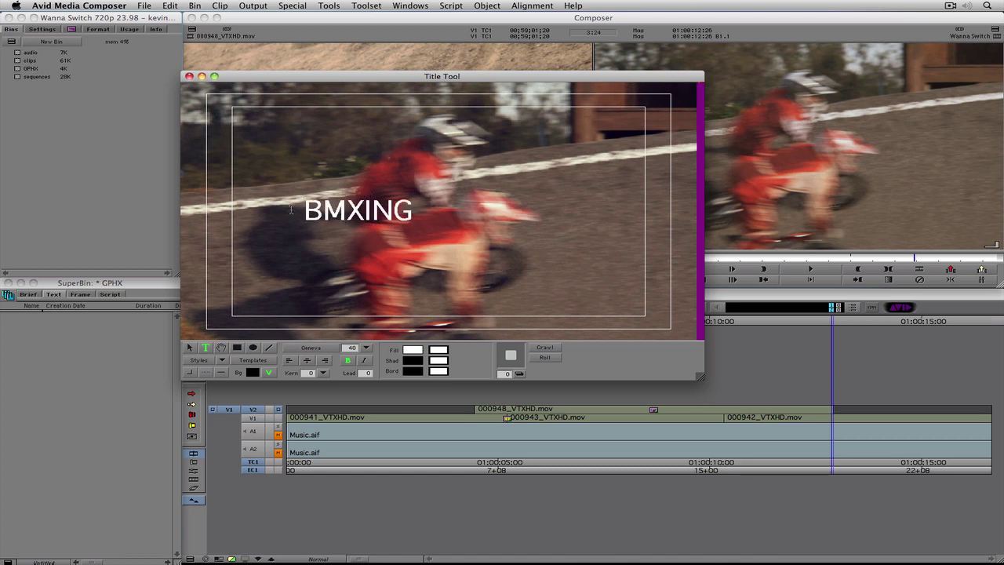
Set the font of the BMXING title text to Impact
left_click(190, 347)
left_click(306, 349)
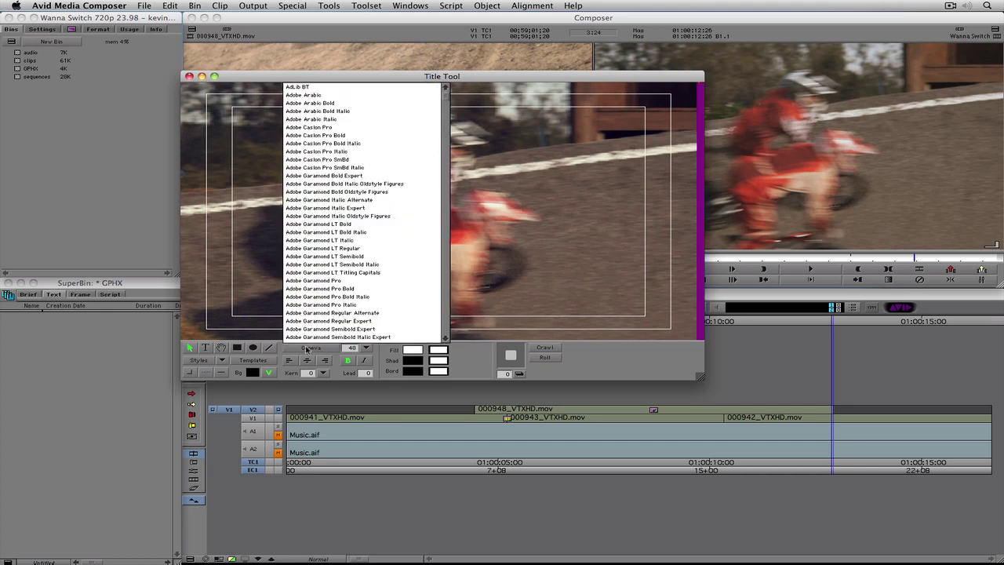
key("i")
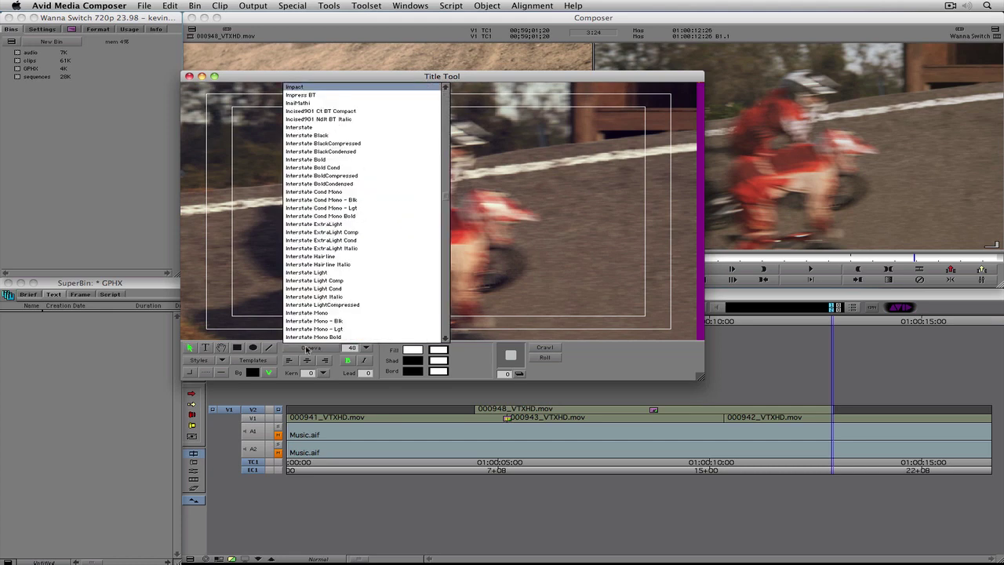
key("Return")
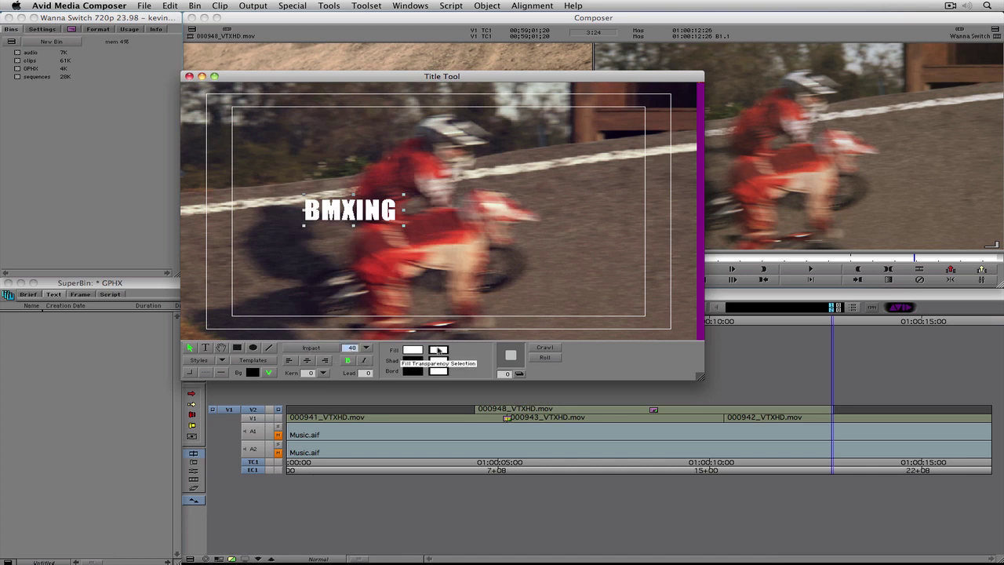
Enlarge the BMXING text to size 300, move it toward the frame's upper left and widen its text box across the frame
type("300")
key("Return")
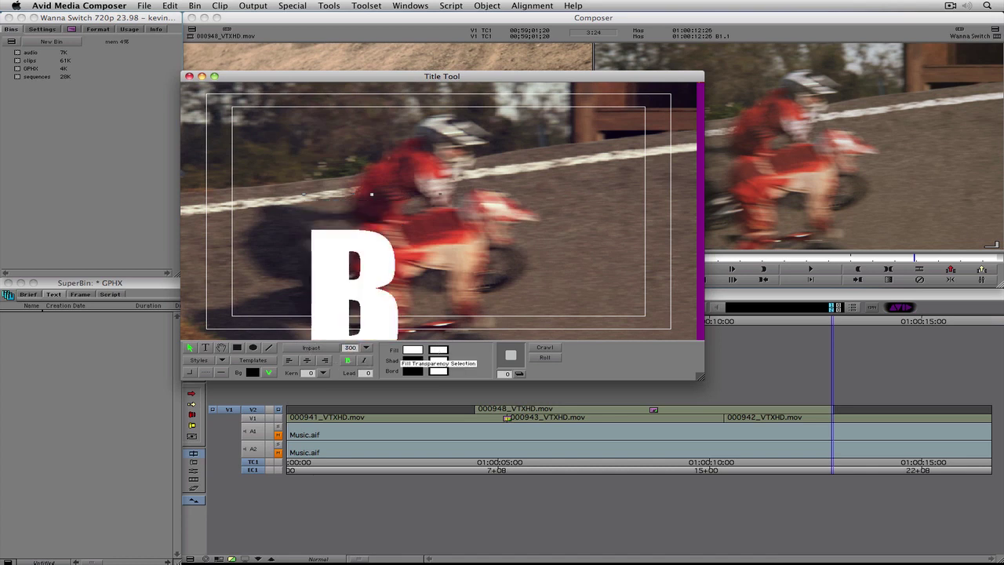
left_click_drag(309, 205, 227, 120)
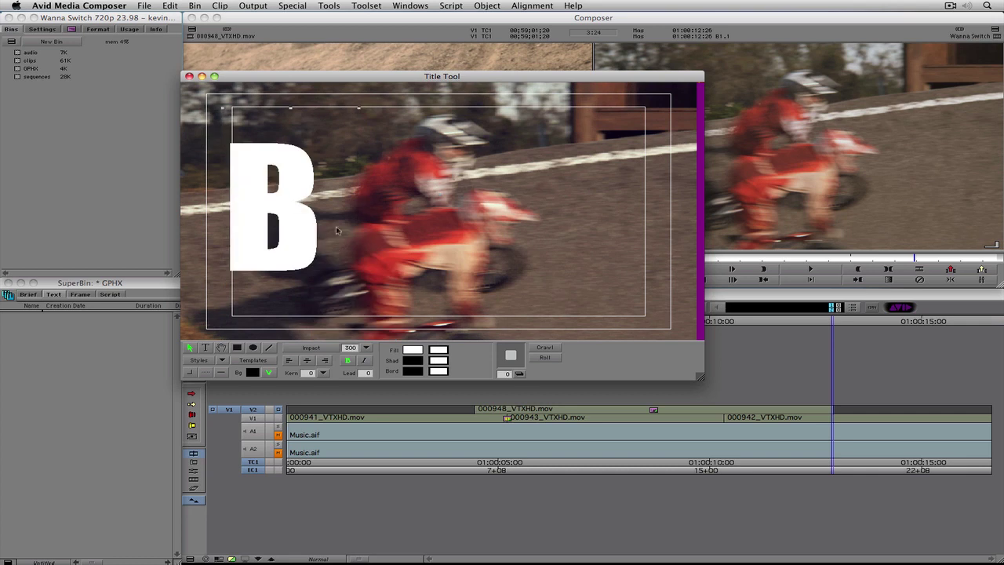
left_click_drag(361, 111, 696, 118)
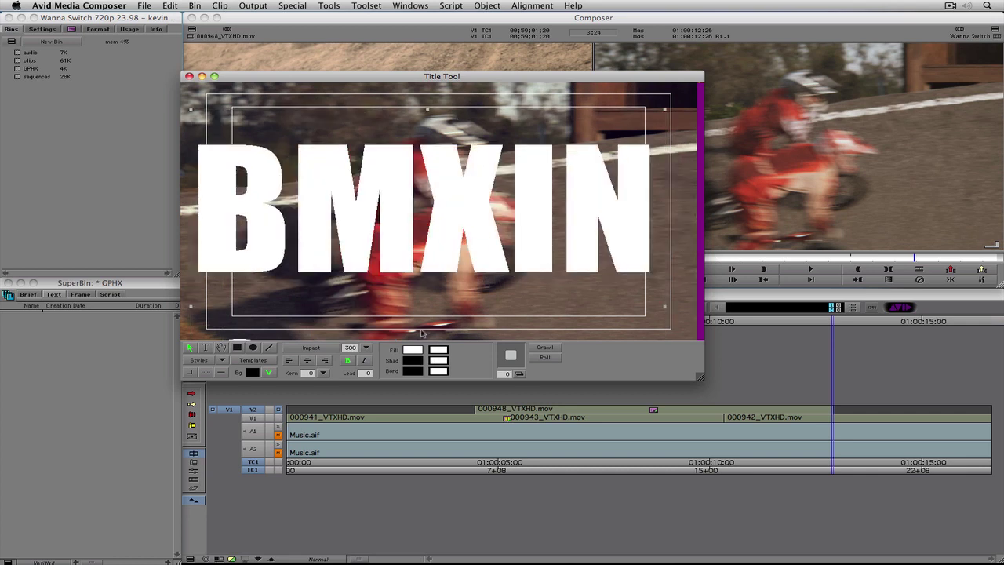
Set the BMXING text size to 250 and shift the text slightly down and to the right in the frame
left_click(353, 349)
type("250")
key("Return")
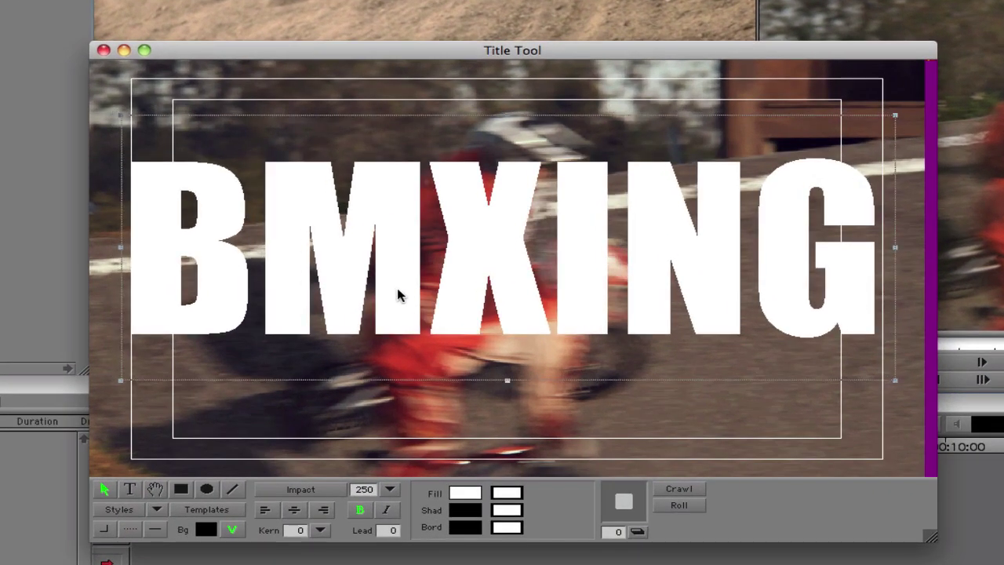
left_click_drag(396, 294, 409, 305)
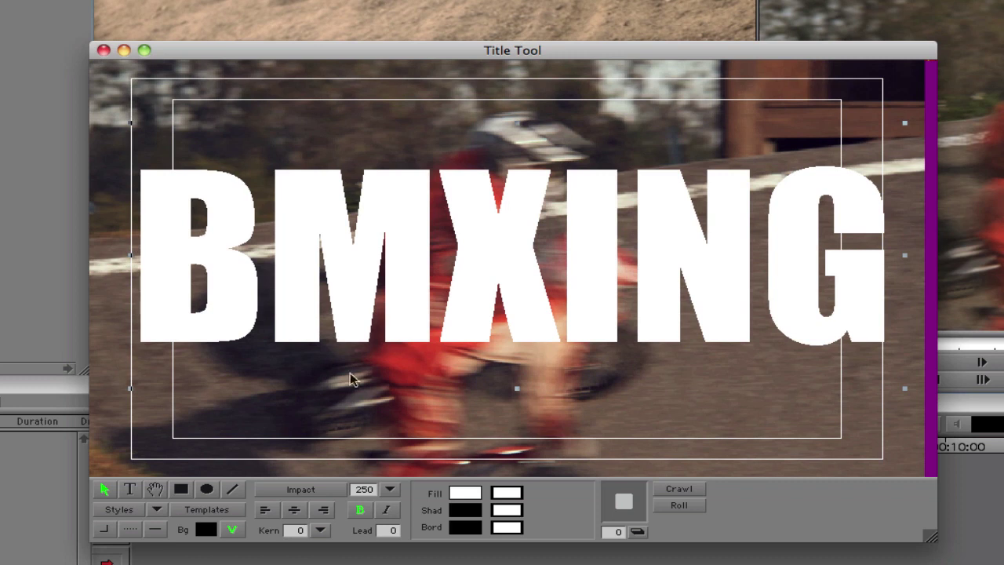
Add a second text object reading DSAFDSAFSDFA below the BMXING text
left_click(128, 490)
left_click(220, 424)
type("DSAFDSAFSDFA")
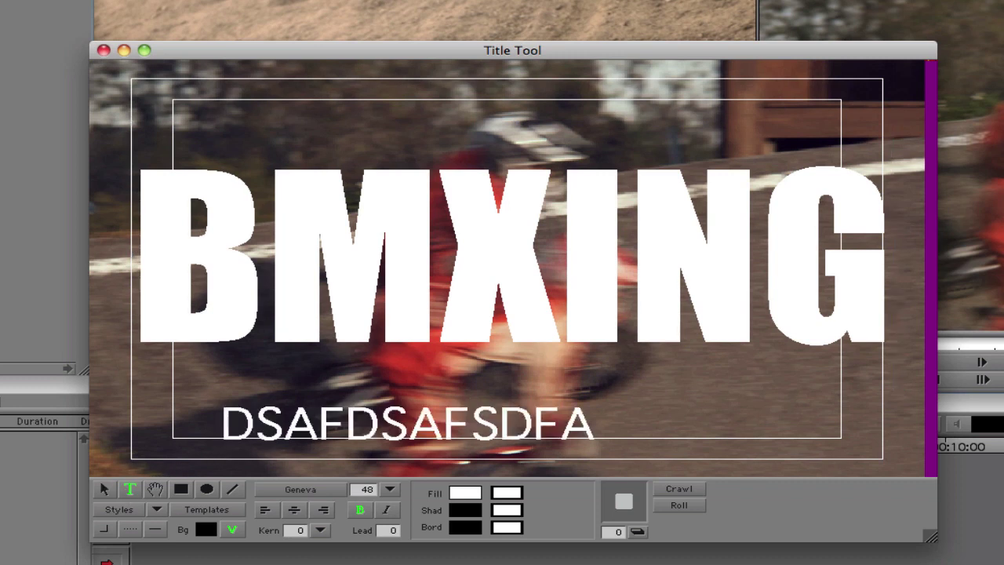
Move the BMXING text slightly upward, independently of the smaller text below it
left_click(105, 489)
left_click(447, 307)
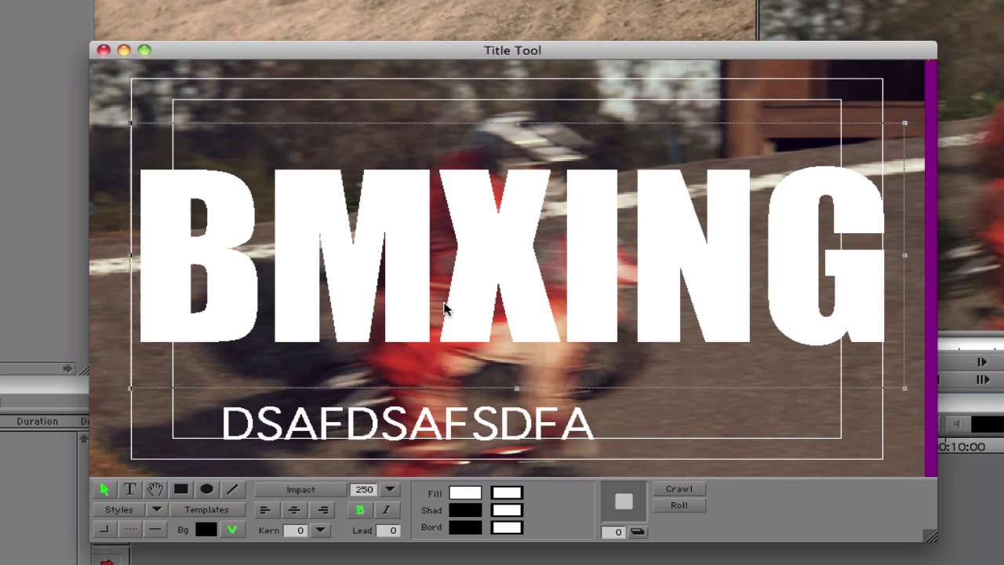
left_click_drag(442, 276, 438, 257)
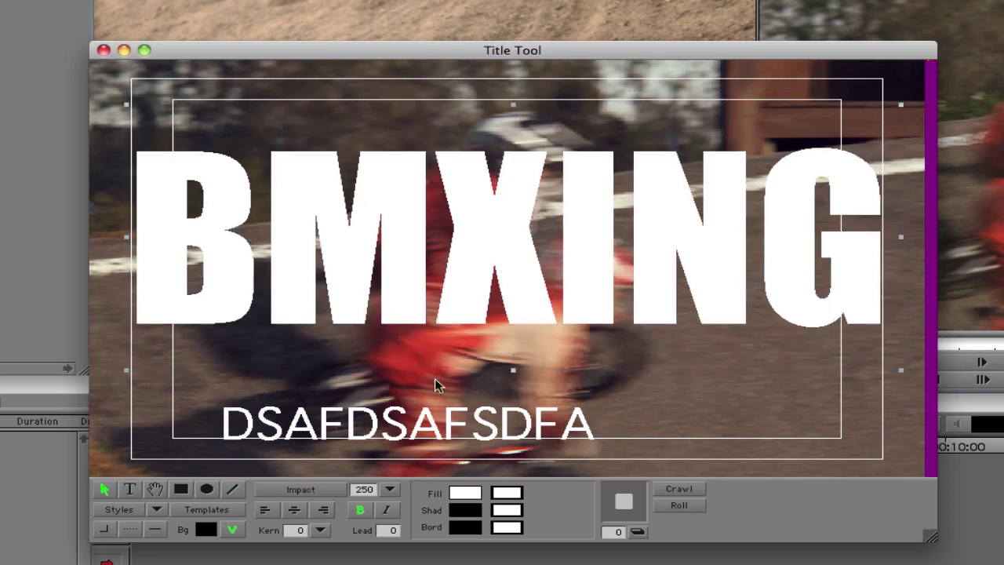
Delete the DSAFDSAFSDFA text object from the title
left_click(437, 426)
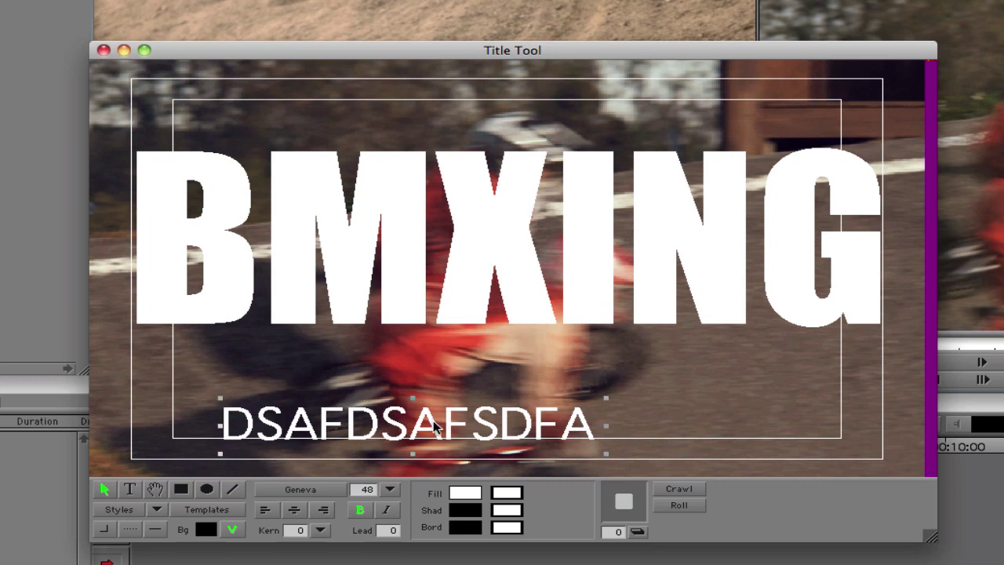
key("Delete")
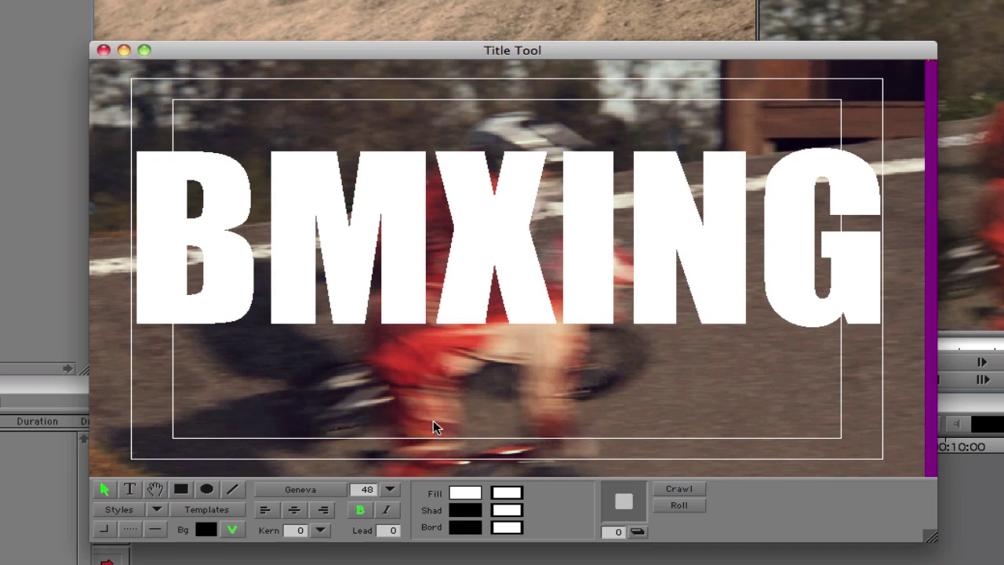
Draw a rectangle, an ellipse and a diagonal line side by side below the BMXING text
left_click(180, 489)
left_click_drag(222, 397, 379, 437)
left_click(206, 488)
mouse_move(479, 392)
left_mouse_down()
mouse_move(579, 445)
mouse_move(765, 368)
left_mouse_up()
left_click(233, 489)
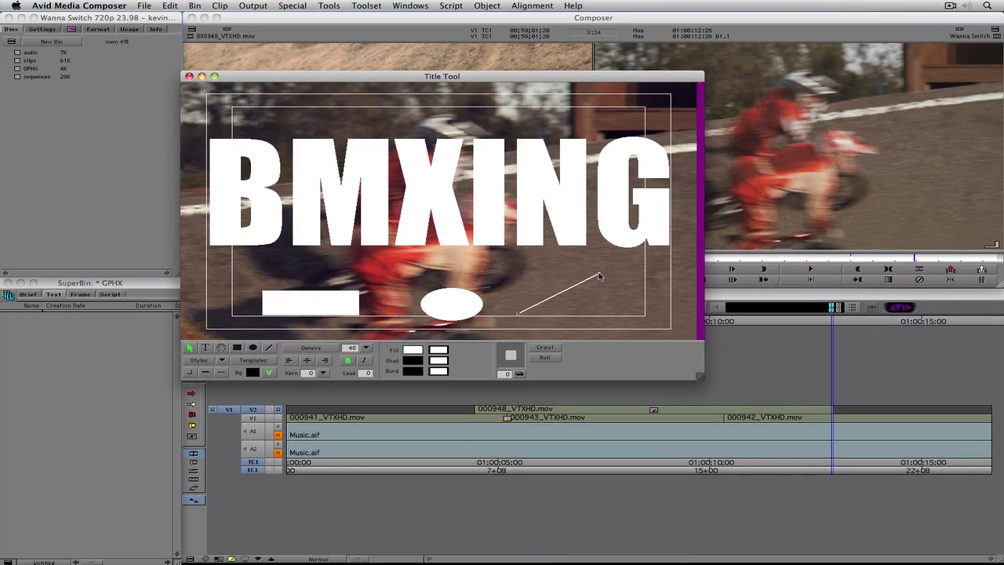
Make the diagonal line thicker and add an arrowhead at its upper end
left_click(206, 372)
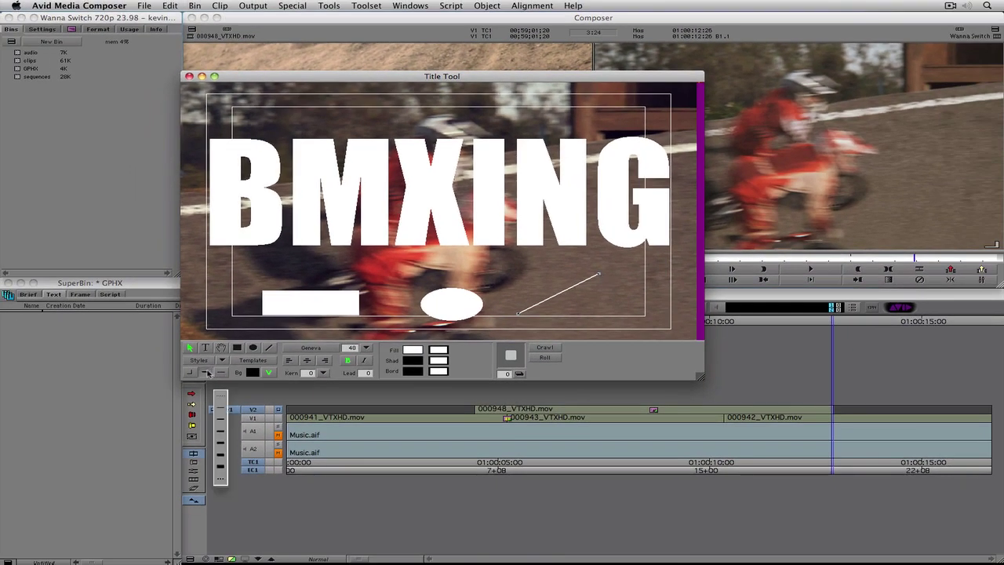
left_click(220, 468)
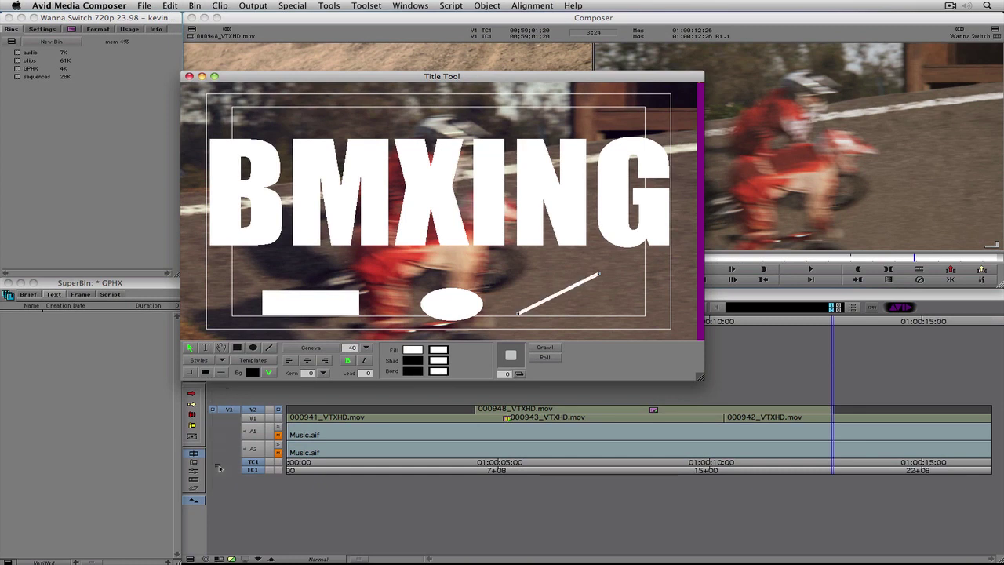
left_click(222, 378)
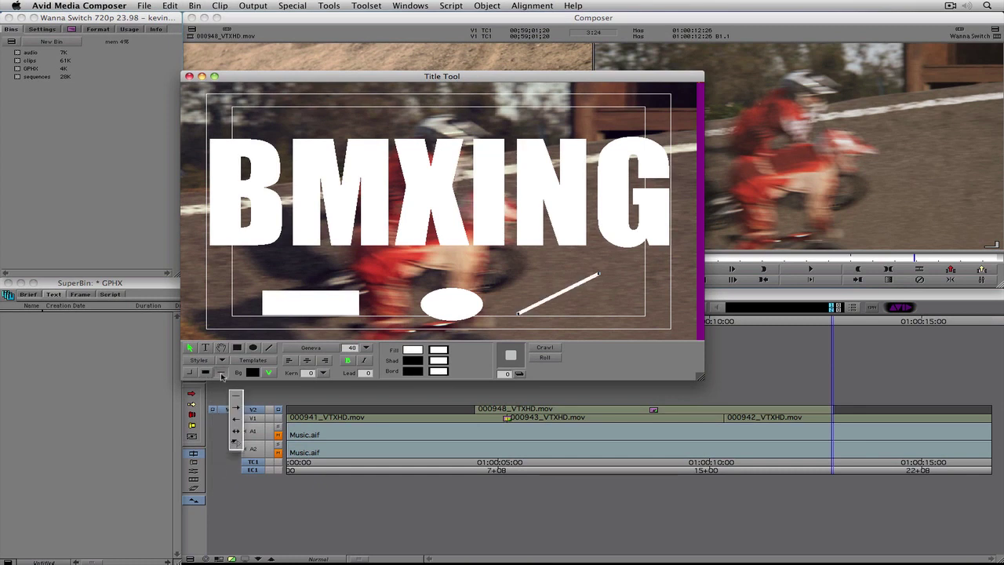
left_click(233, 408)
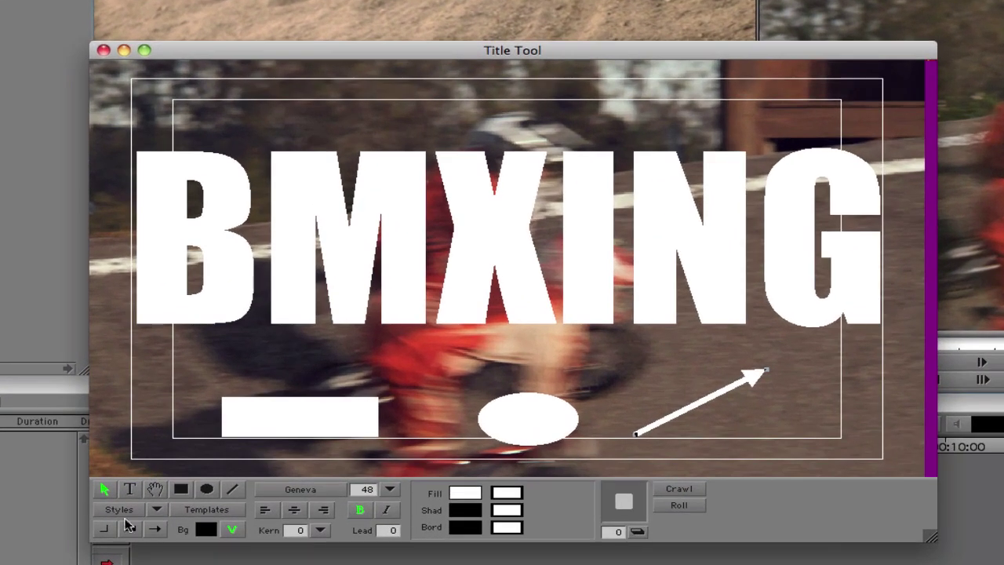
Delete the rectangle, the ellipse and the arrow from the title
left_click(253, 432)
key("Delete")
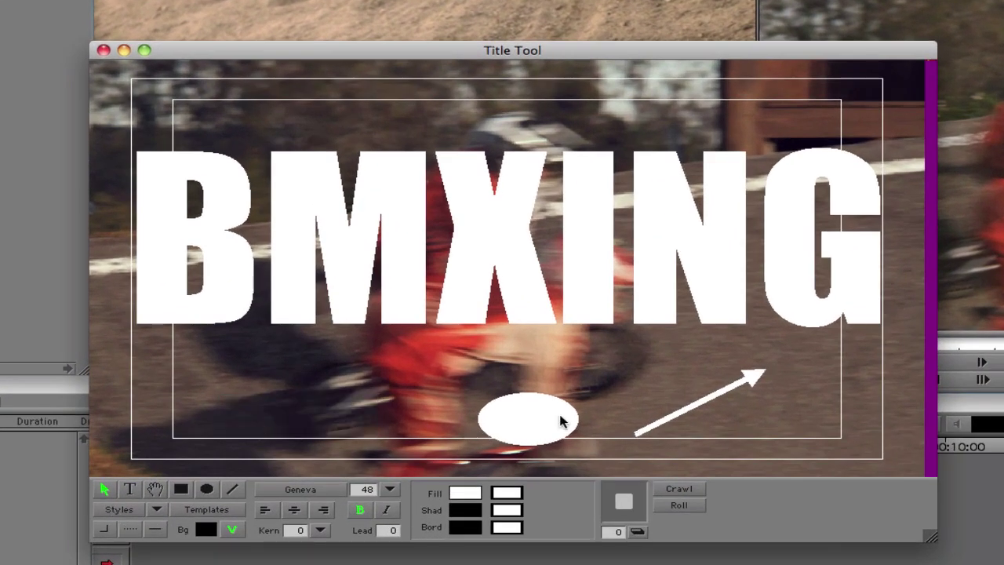
left_click(560, 412)
key("Delete")
left_click(668, 422)
key("Delete")
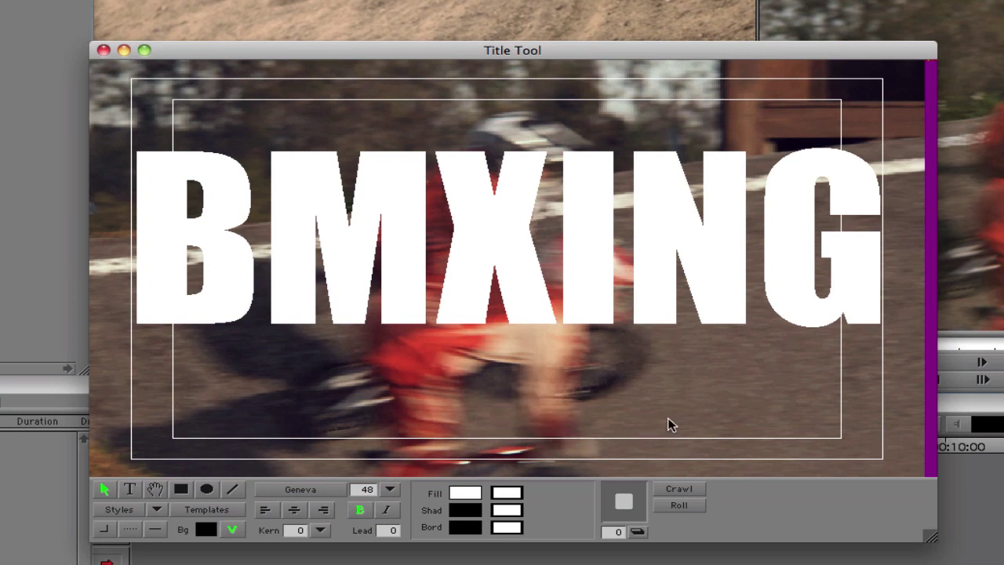
Change the fill color of the BMXING text to turquoise with the Title Tool Color Picker
left_click(519, 304)
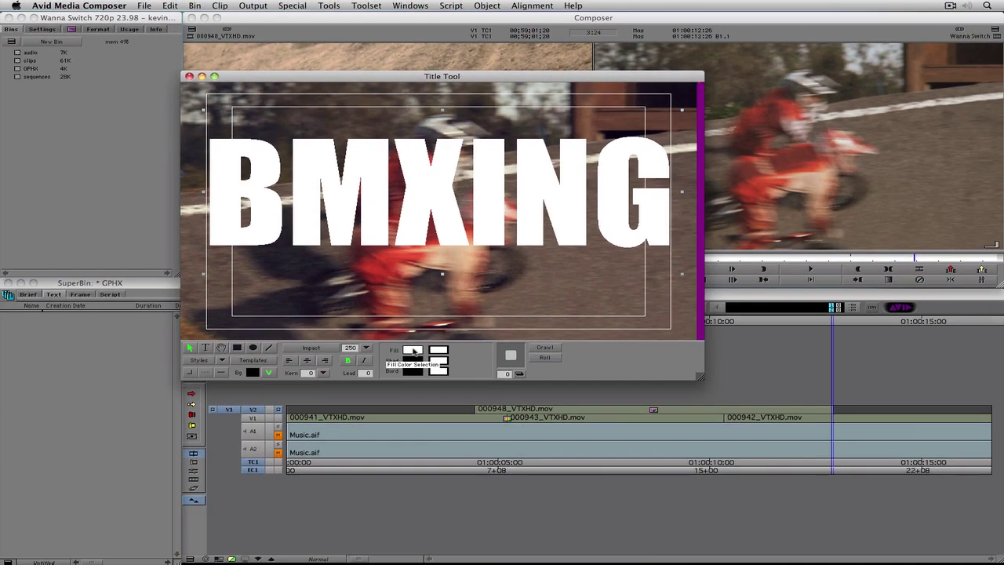
left_click(467, 492)
left_click_drag(414, 351, 391, 367)
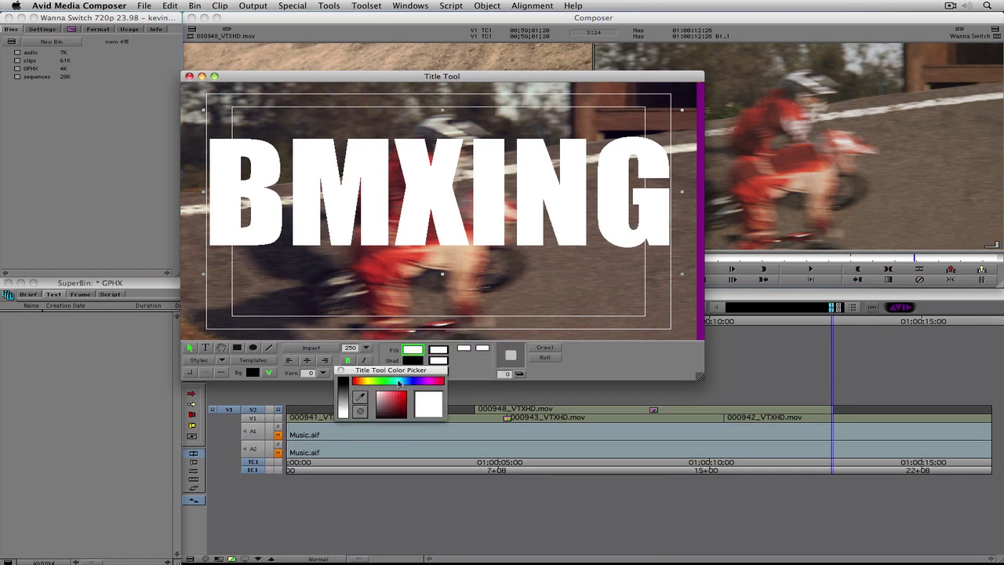
left_click(398, 383)
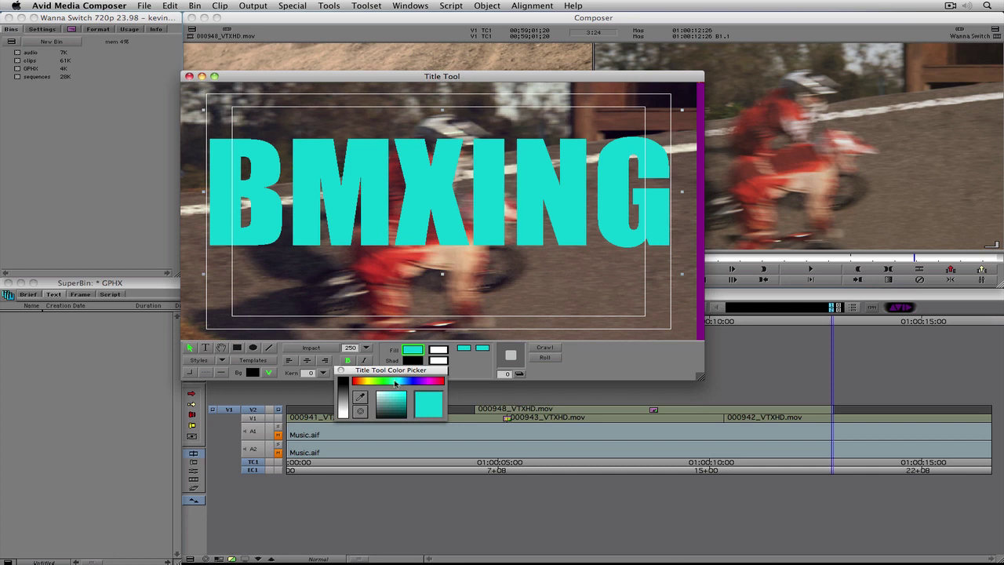
left_click(341, 370)
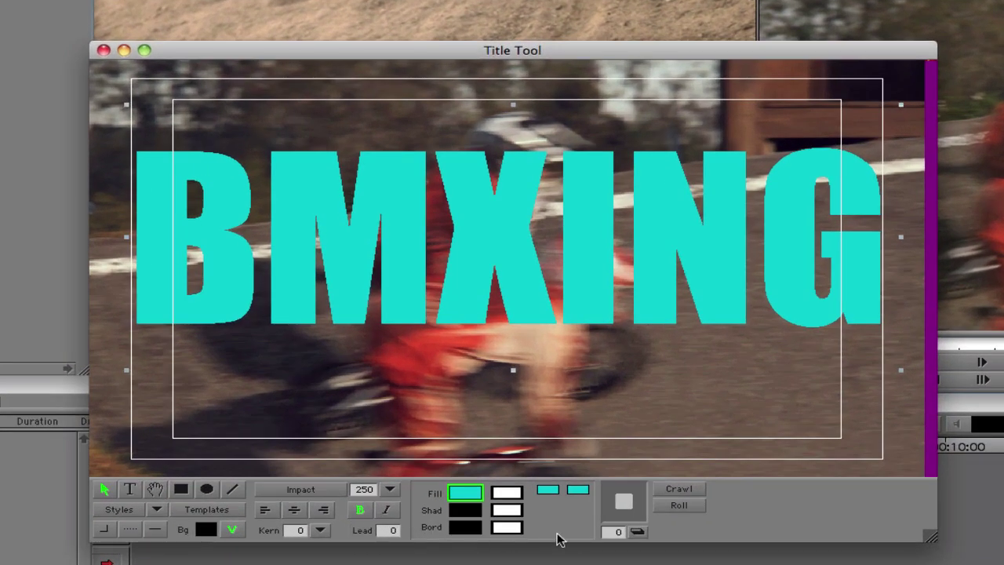
Give the BMXING text a drop shadow with a depth of 2
left_click(615, 531)
type("2")
key("Return")
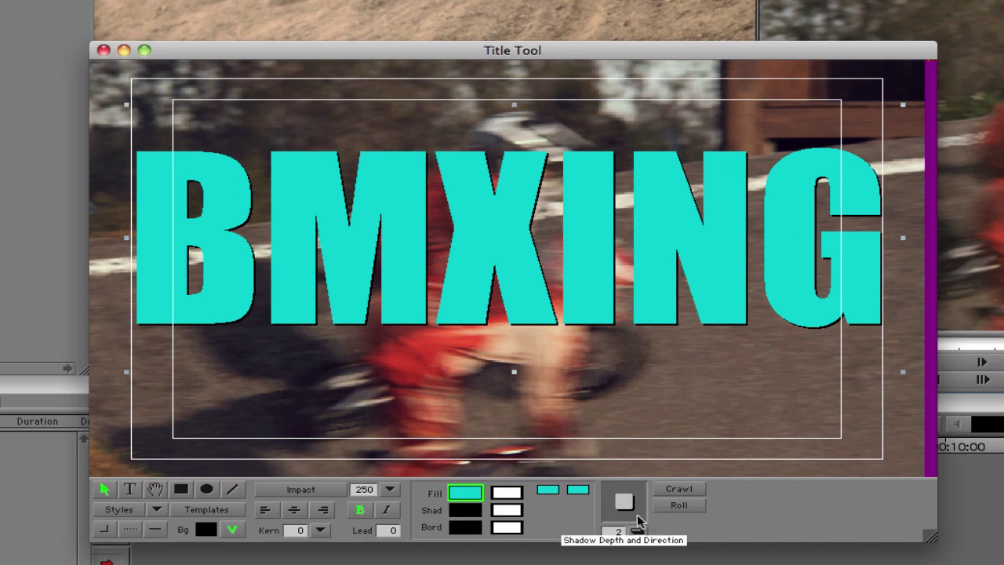
Try a deeper drop shadow of 7 on the BMXING text, and set the depth back to 2
mouse_move(629, 514)
left_mouse_down()
mouse_move(640, 520)
mouse_move(640, 488)
mouse_move(610, 508)
mouse_move(632, 532)
left_mouse_up()
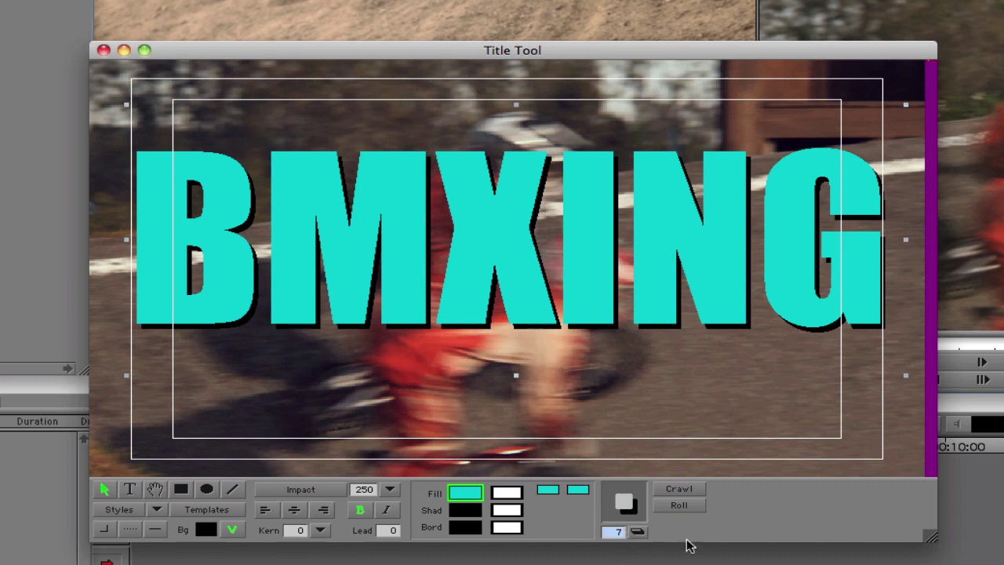
type("2")
key("Return")
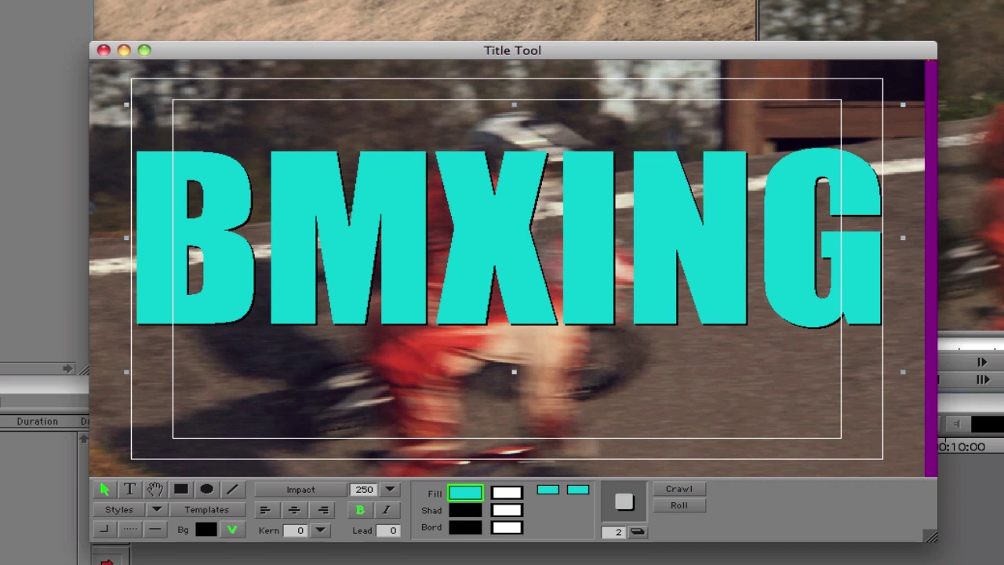
Close the Title Tool and save the title as BMXING in the GPHX bin at DVCPro HD MXF resolution
left_click(104, 50)
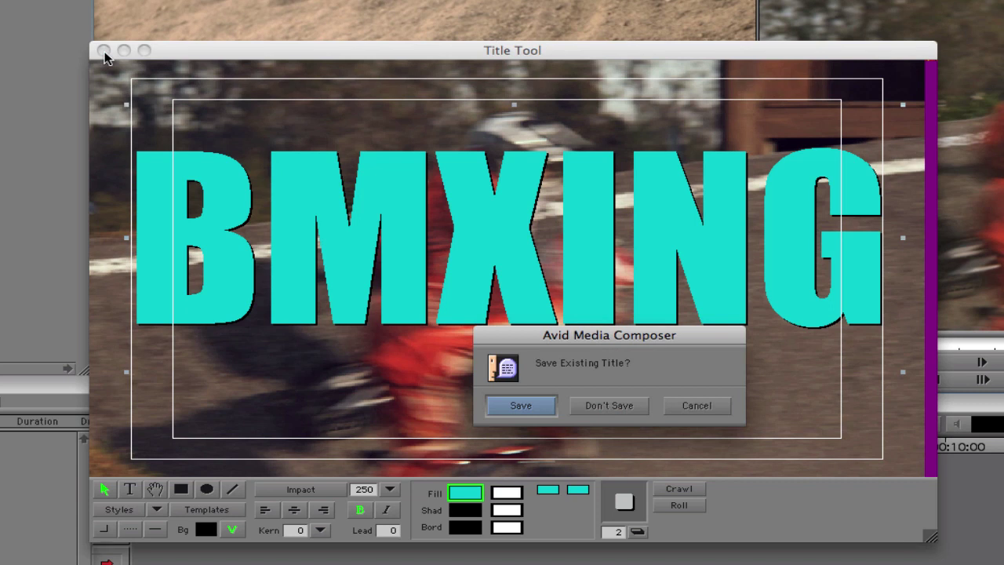
left_click(538, 405)
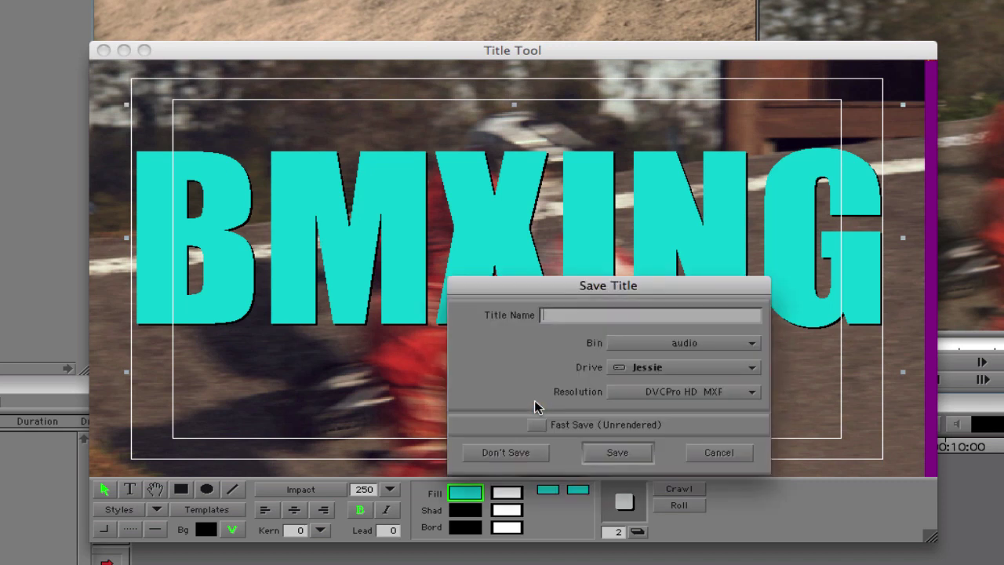
type("BMXING")
left_click(654, 342)
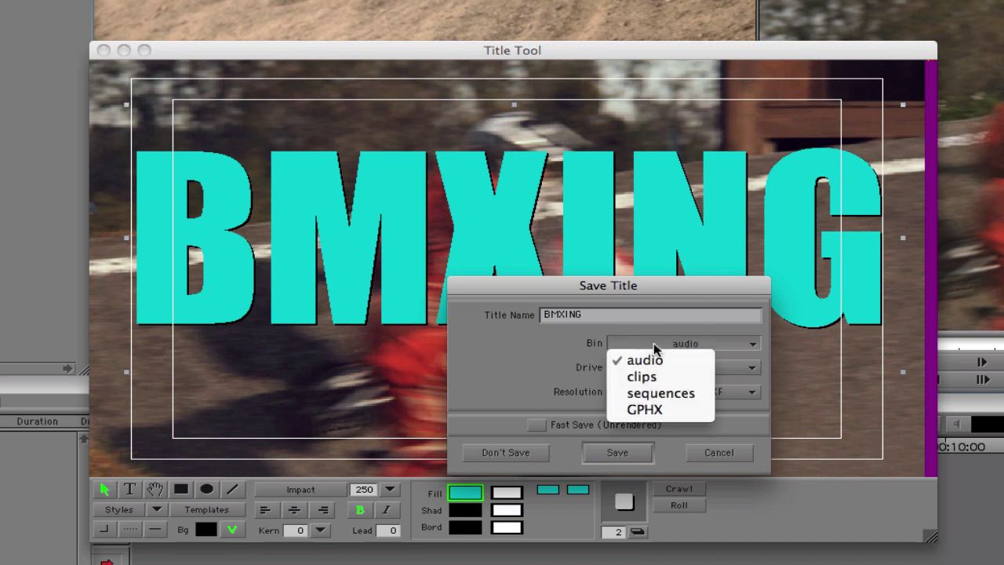
left_click(649, 406)
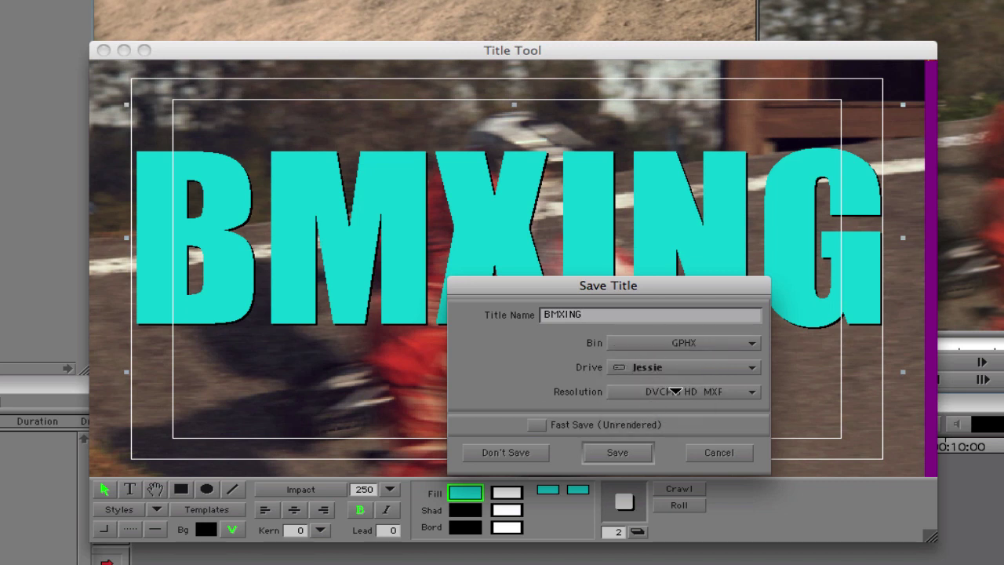
left_click(671, 392)
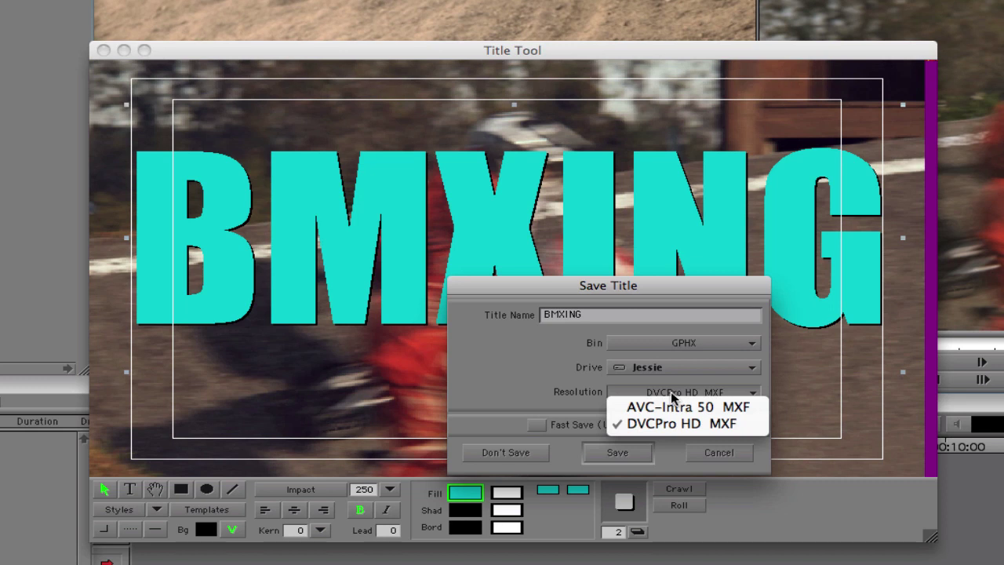
left_click(671, 425)
left_click(608, 455)
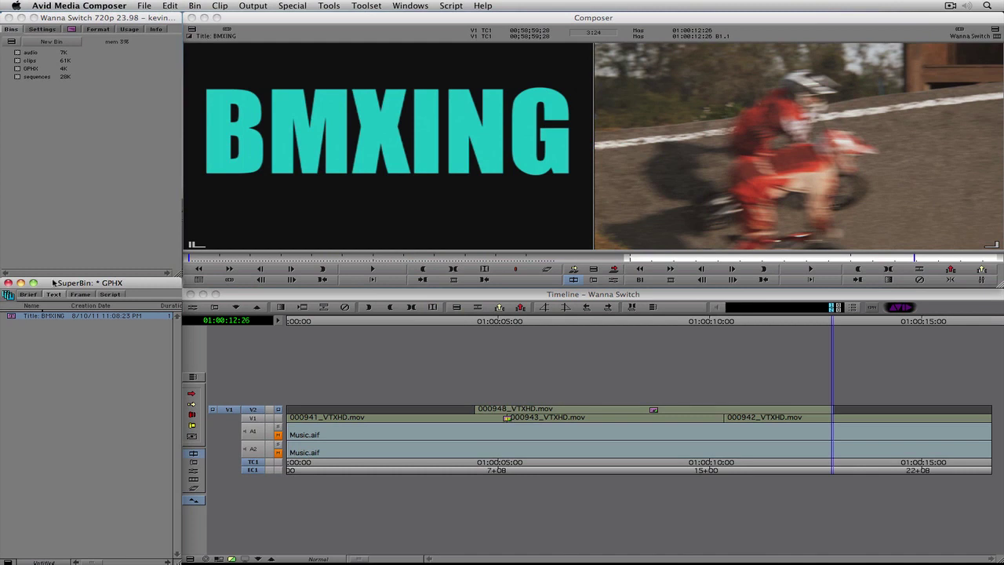
Reopen the saved BMXING title from the GPHX bin for editing, without promoting it to Marquee
double_click(11, 319)
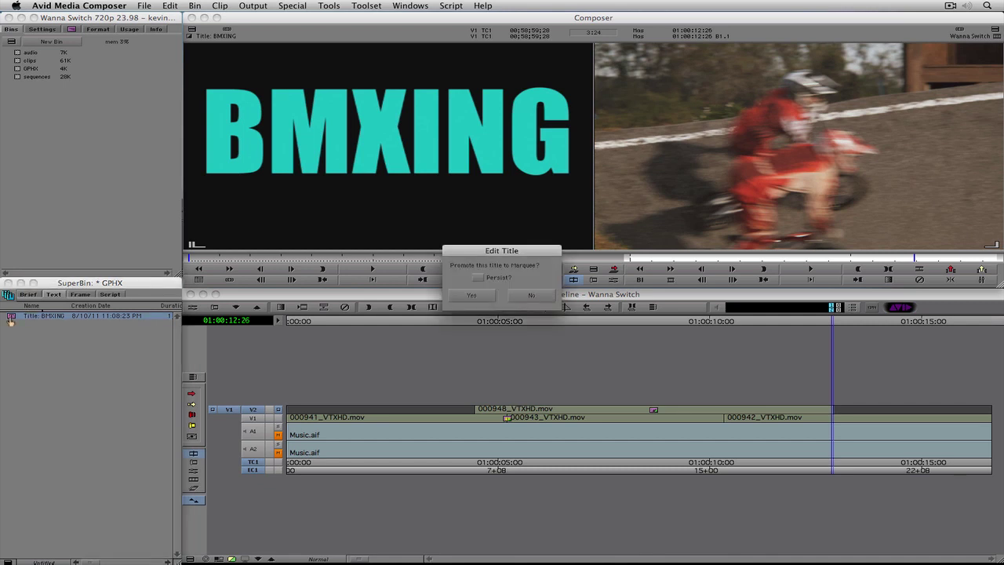
left_click(530, 295)
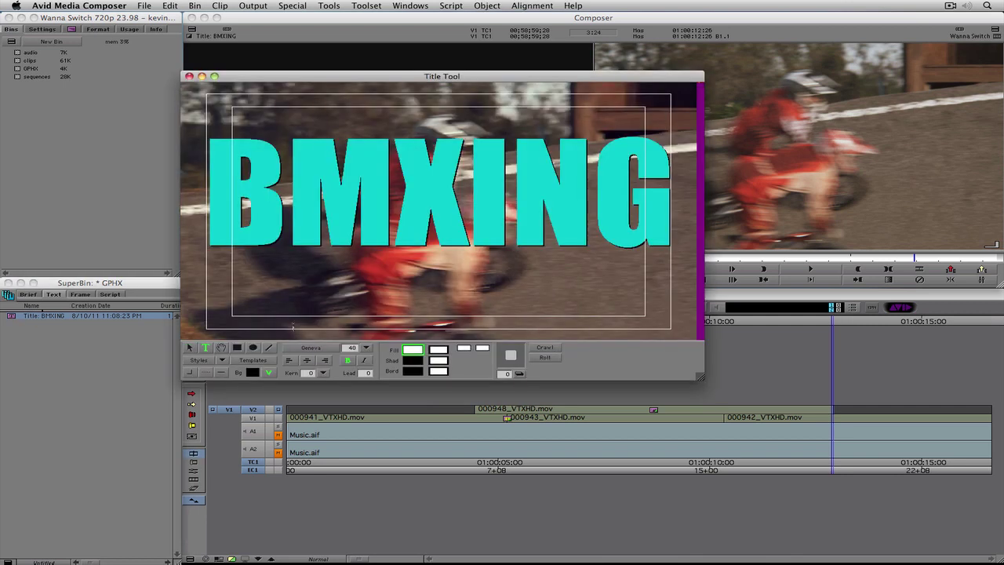
Set the font size of the BMXING text to 150
left_click(189, 346)
left_click(330, 206)
left_click(346, 350)
type("150")
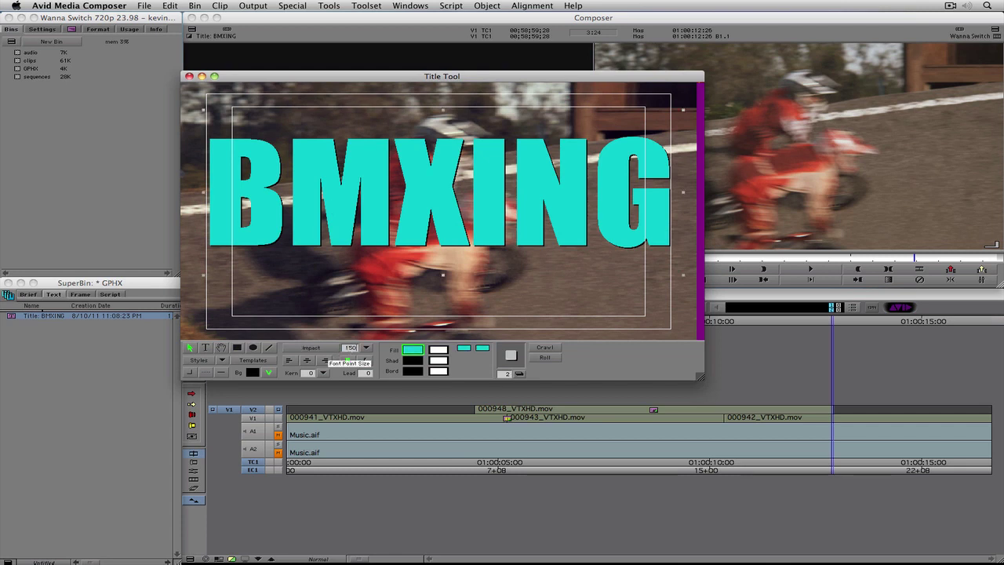
key("Return")
Move the BMXING text to the lower-left corner of the title-safe area and save the existing title
left_click_drag(326, 274, 327, 291)
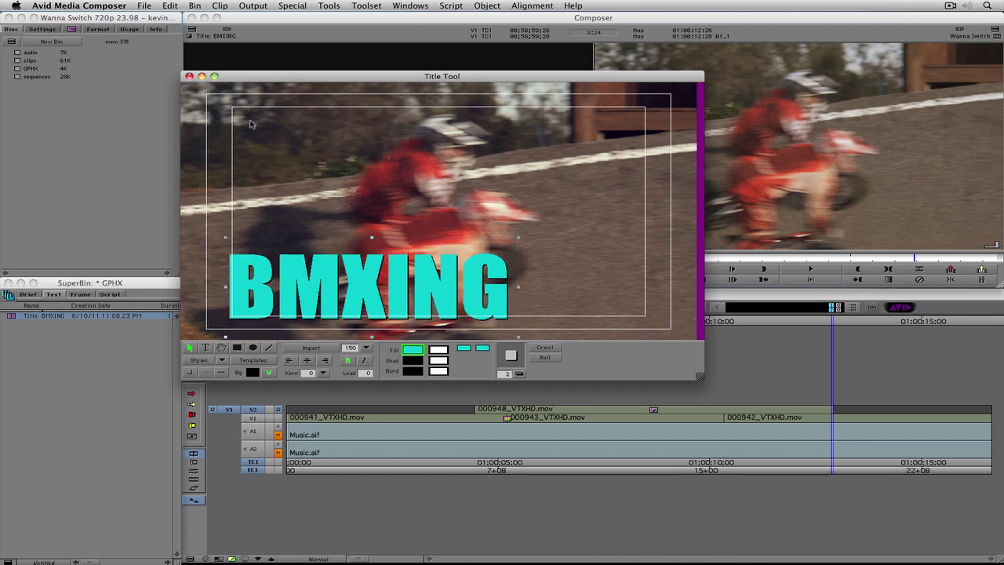
left_click(189, 76)
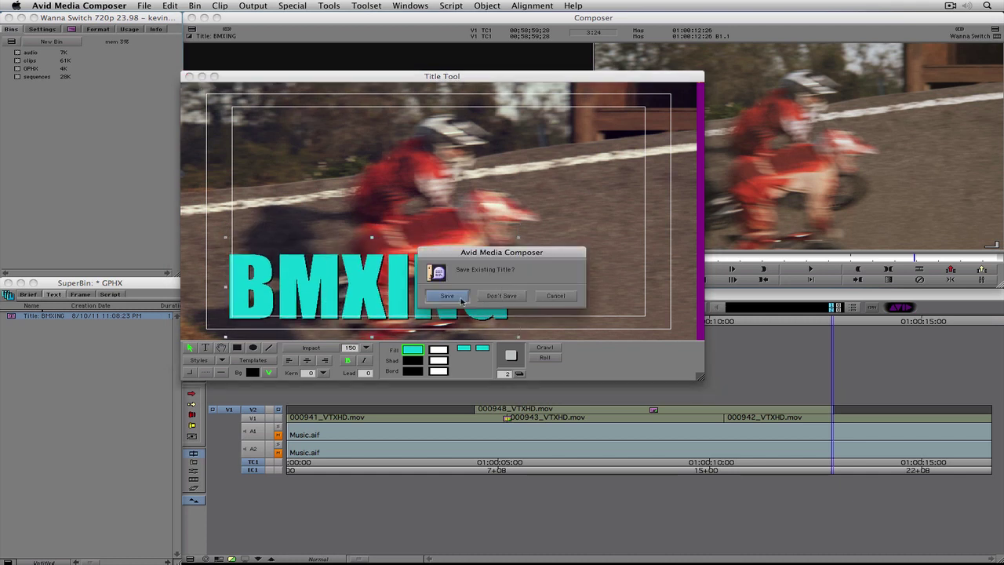
left_click(462, 298)
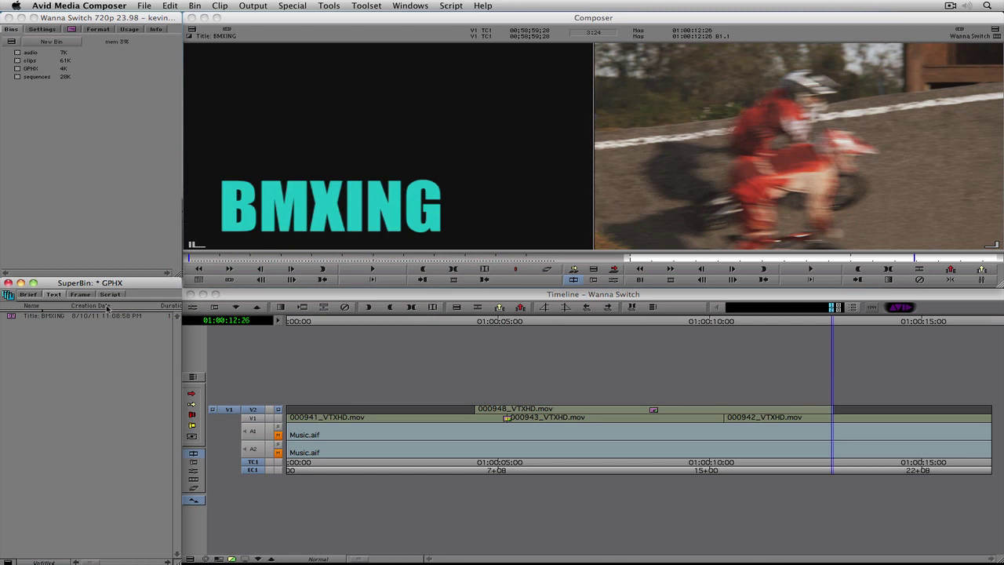
Overwrite the BMXING title onto a new V3 video track for the full length of the 000948_VTXHD.mov clip
left_click(543, 421)
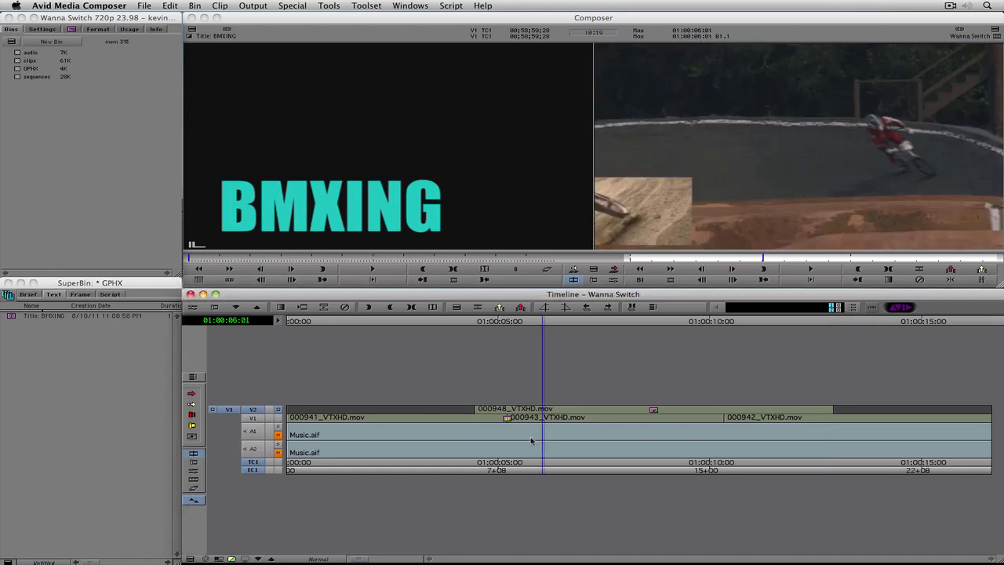
key("t")
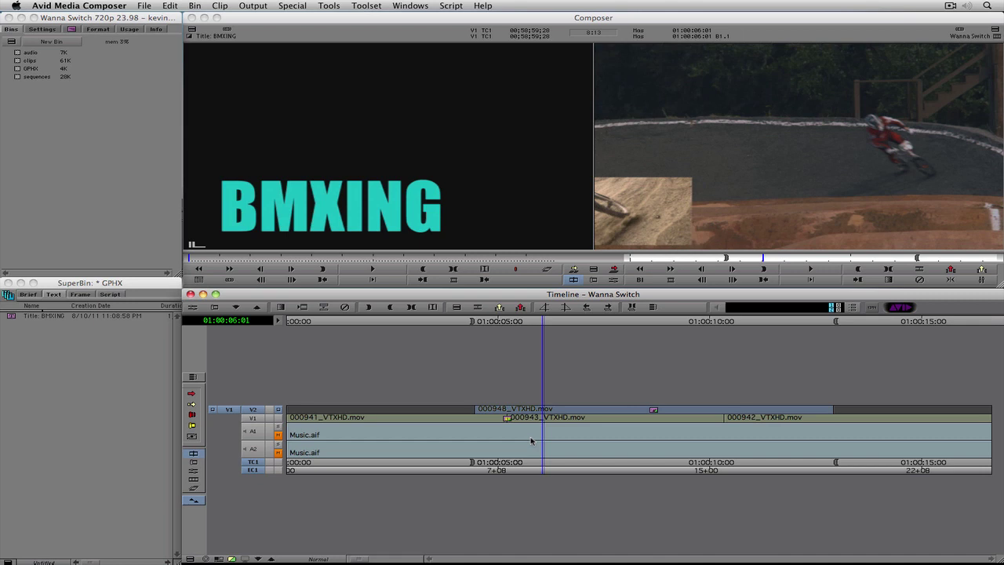
key("super+y")
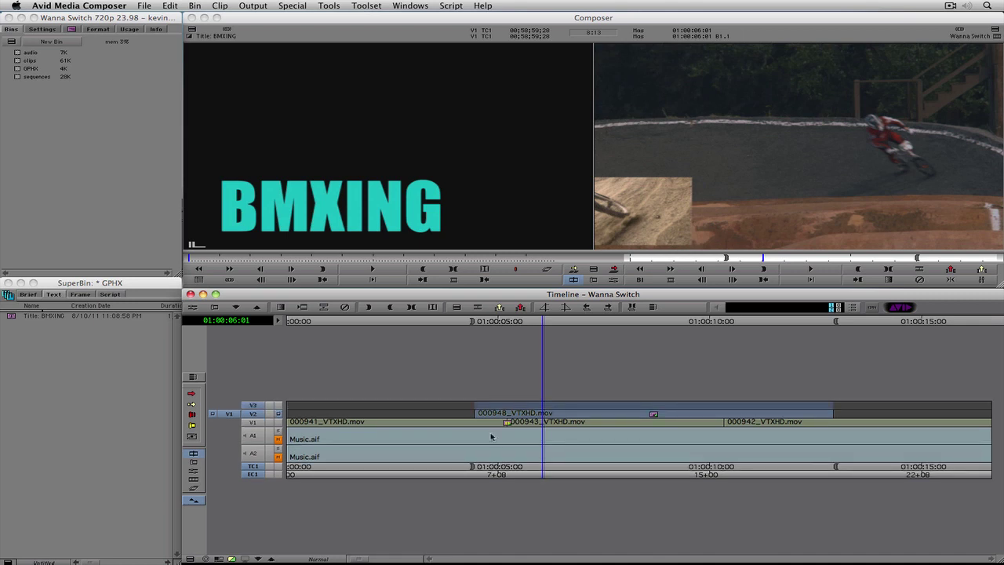
left_click(253, 414)
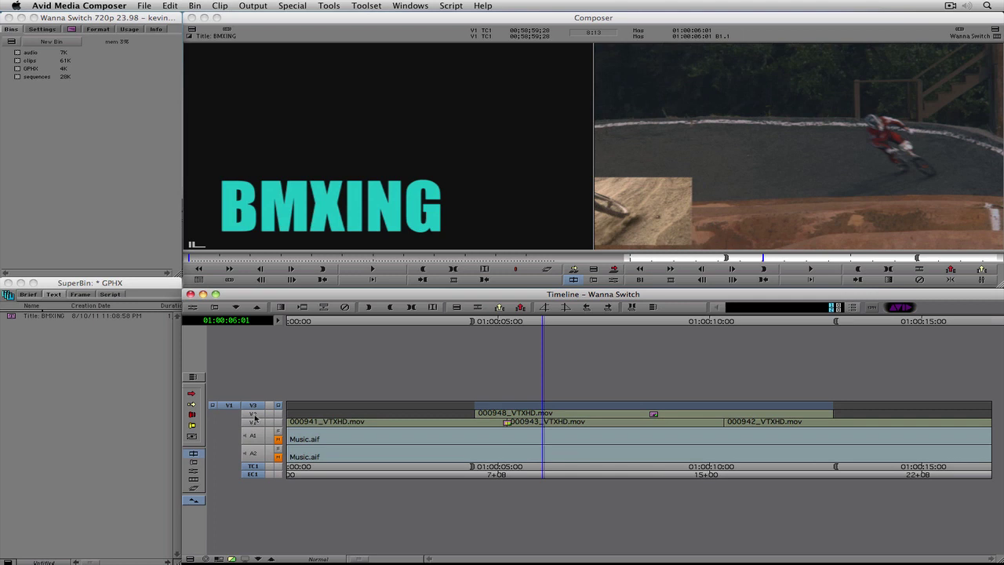
key("b")
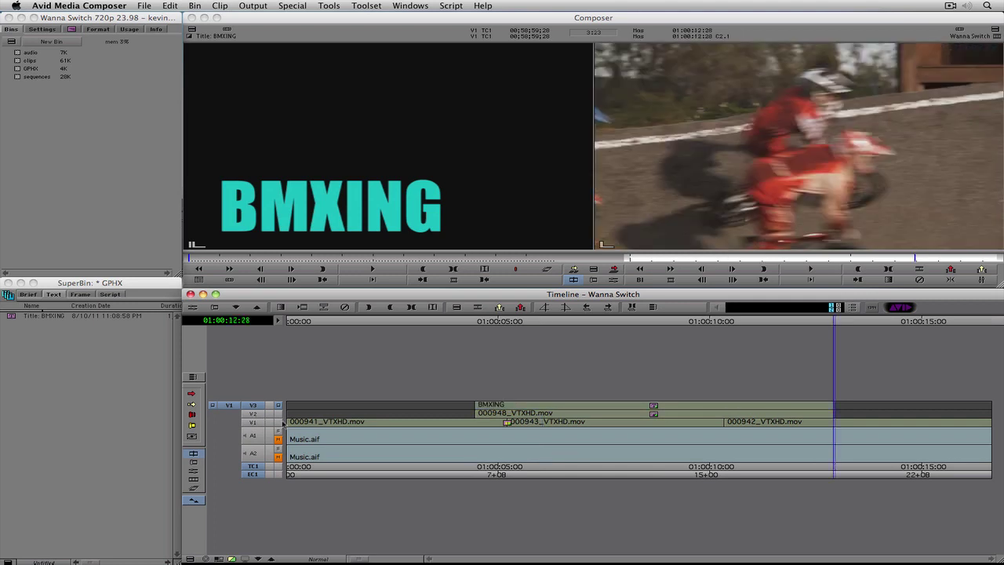
Open the BMXING title on V3 for editing through the Effect Editor, without promoting it to Marquee
left_click(649, 418)
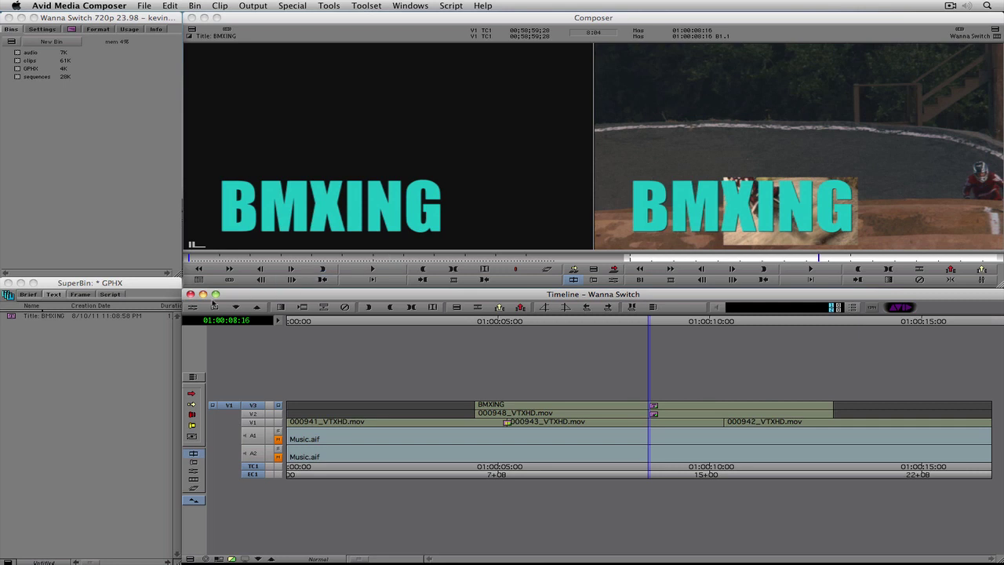
left_click(192, 308)
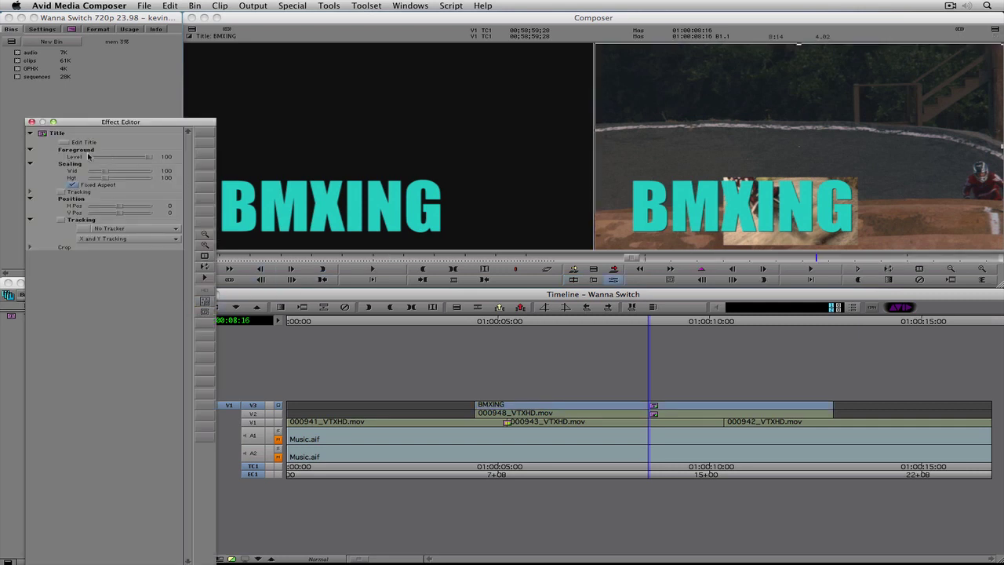
left_click(64, 142)
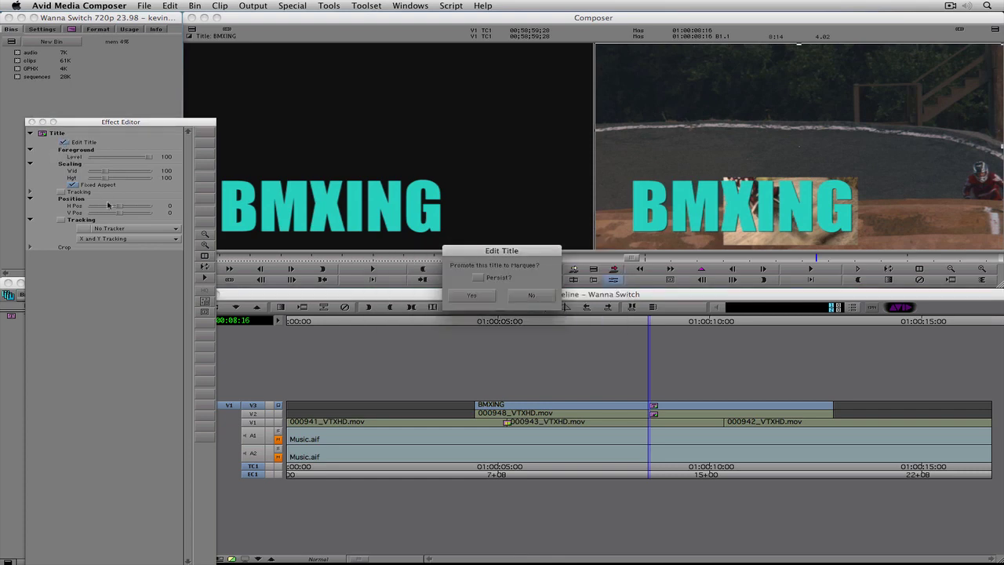
left_click(538, 295)
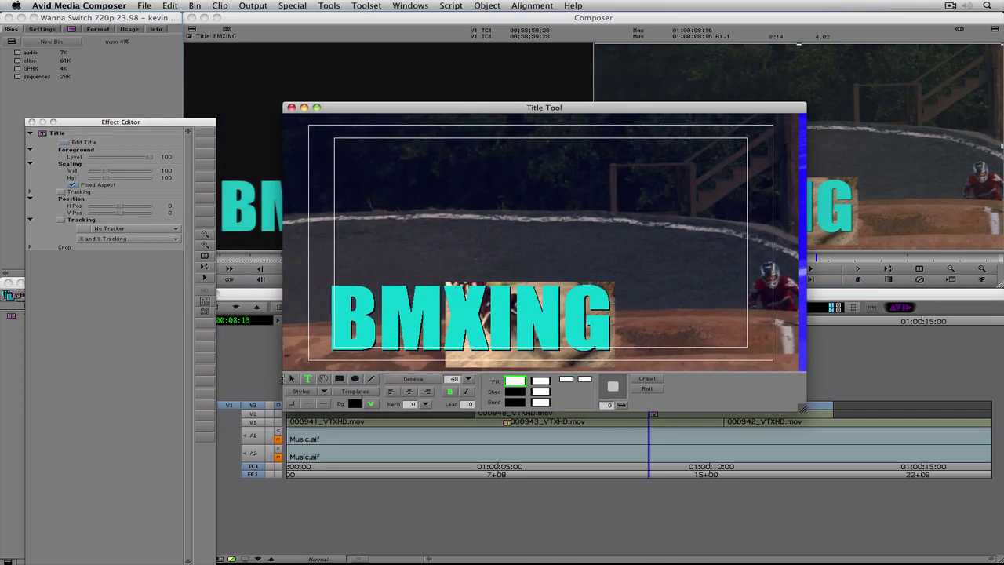
Move the BMXING text to the upper-left corner of the title-safe area, save the title and close the Effect Editor
left_click(291, 378)
left_click_drag(384, 325, 384, 177)
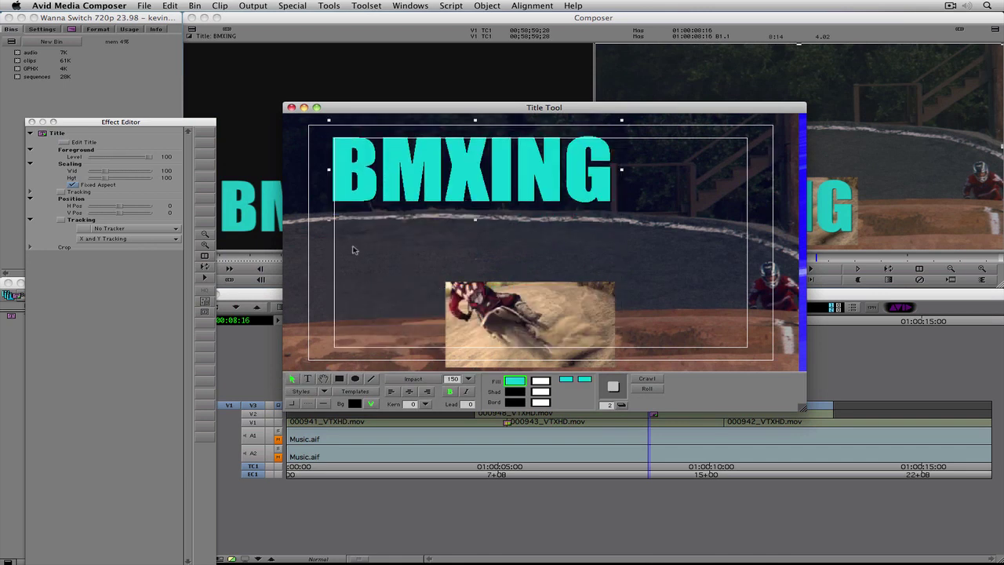
left_click(290, 108)
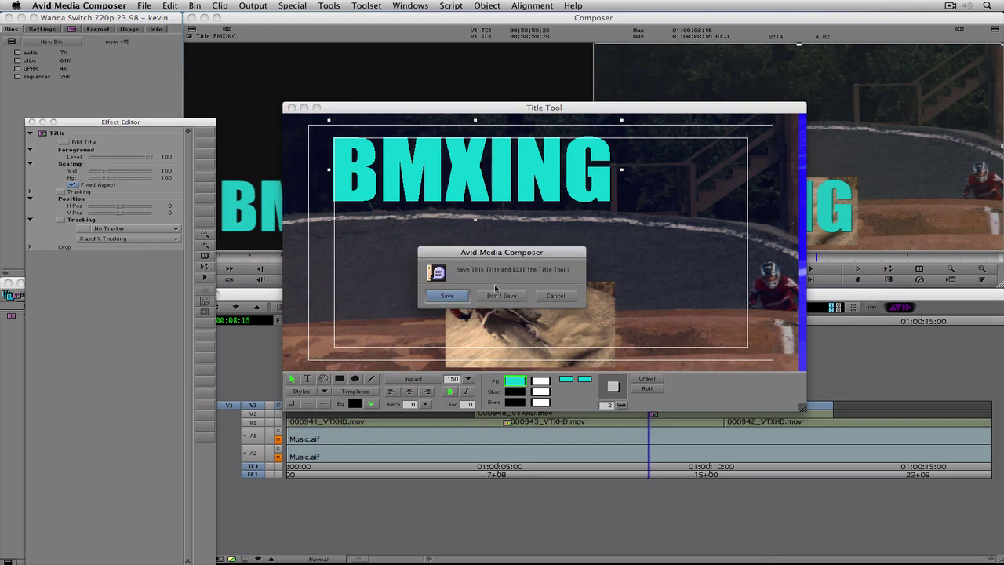
left_click(446, 295)
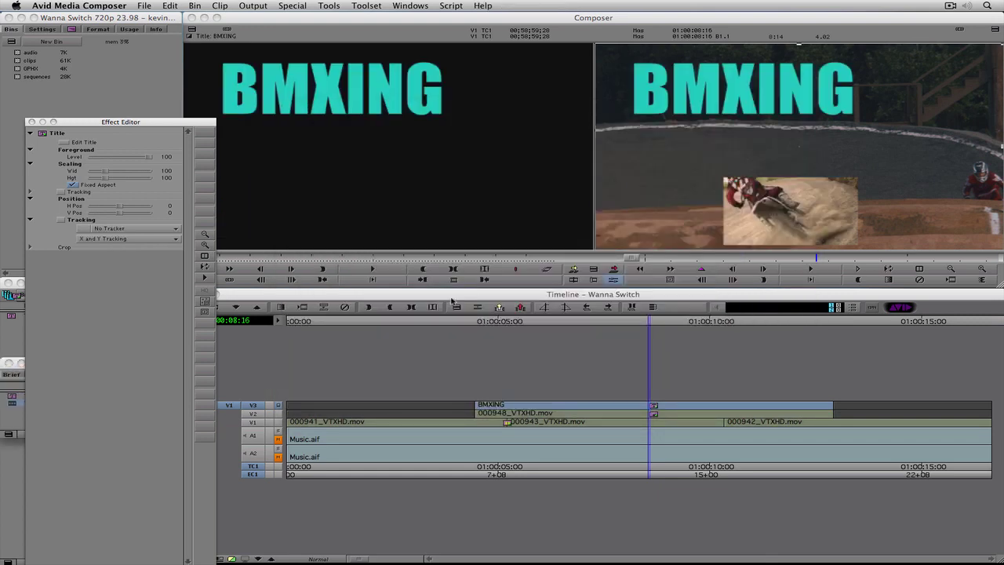
left_click_drag(133, 123, 355, 101)
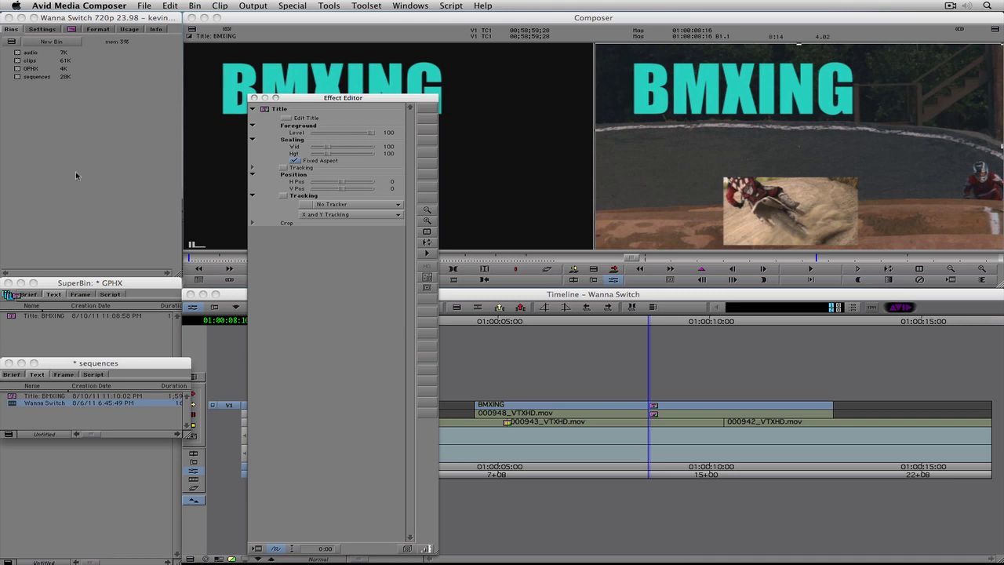
left_click(254, 98)
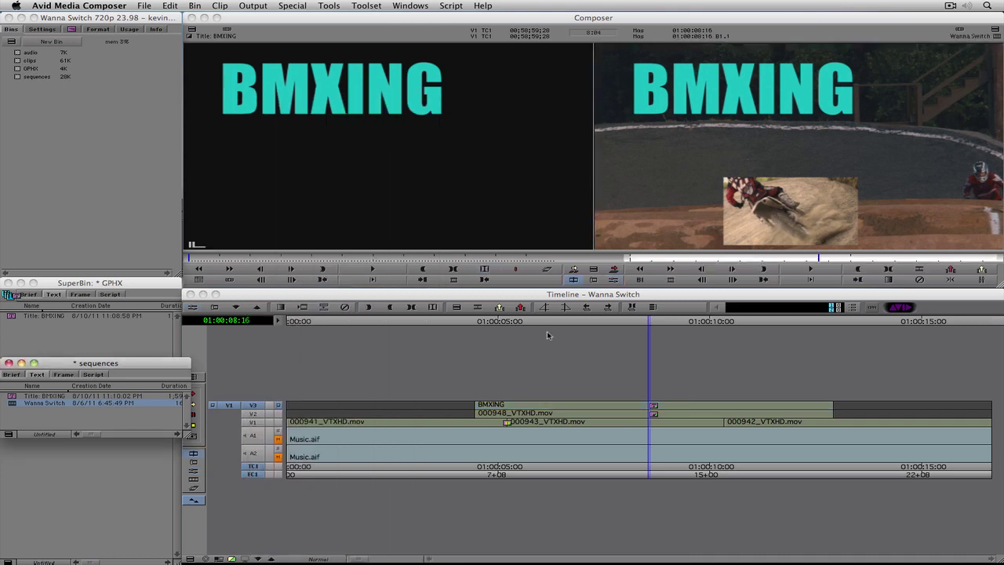
Play the sequence from before the BMXING title to review it over the picture-in-picture
left_click(446, 422)
key("space")
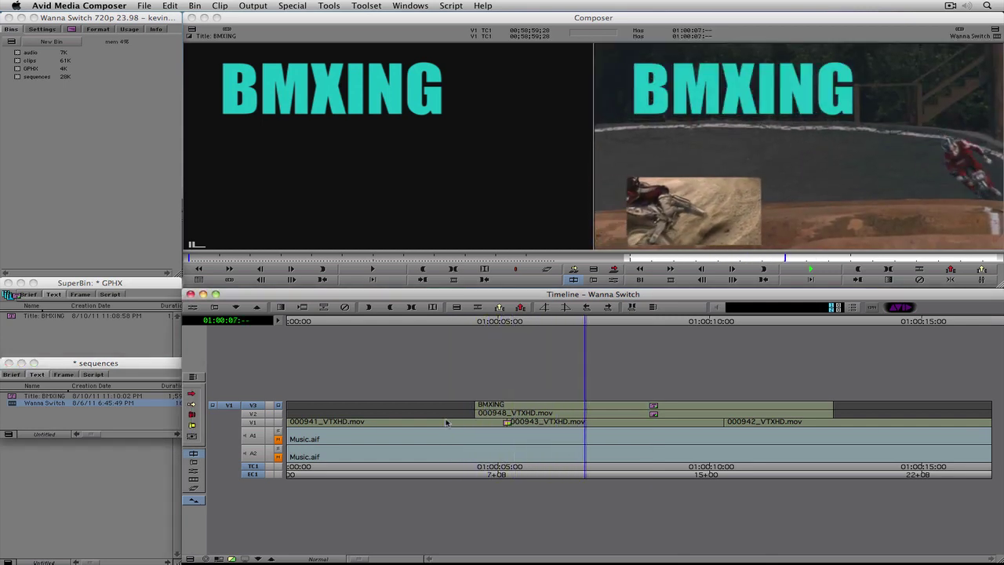
key("space")
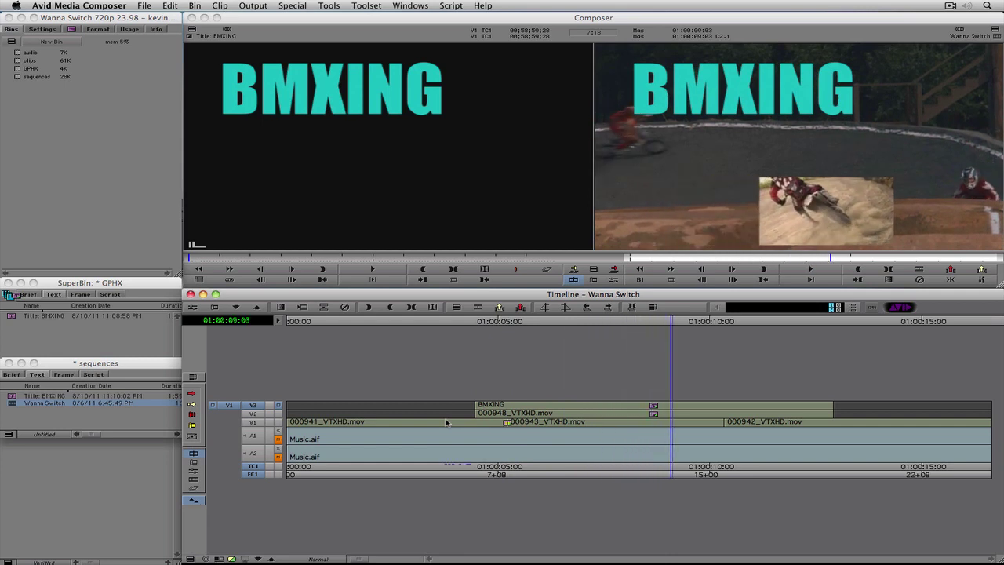
Open the Effect Editor for the BMXING title on V3 and promote the title to 3D
double_click(647, 406)
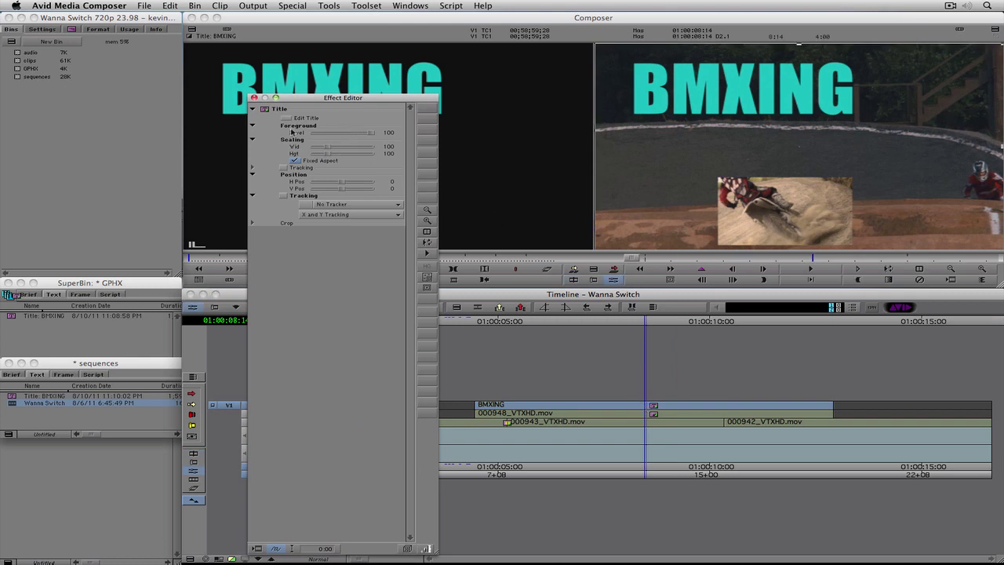
left_click_drag(361, 100, 220, 35)
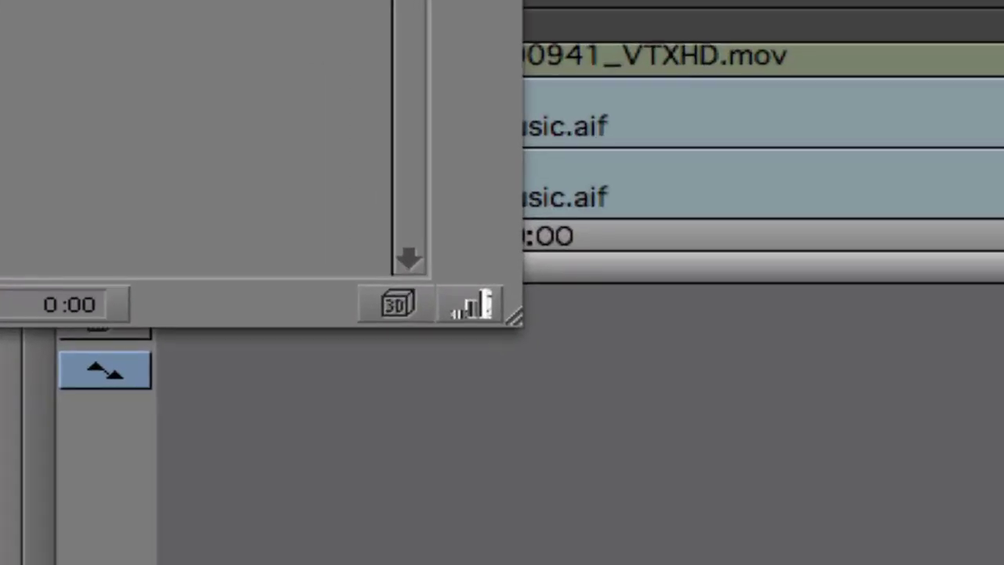
left_click(392, 306)
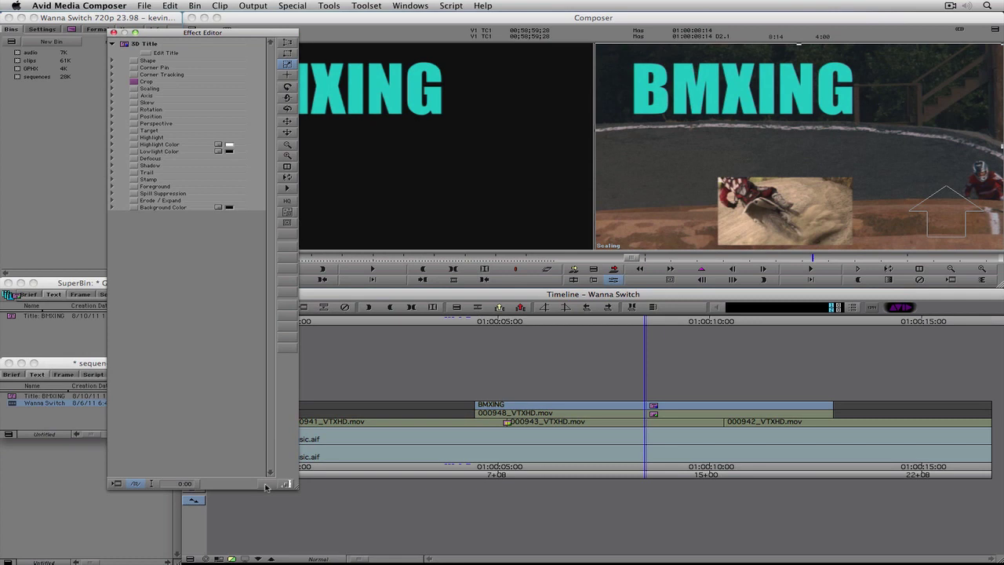
Rotate the 3D BMXING title around its Y axis and shift its X perspective
left_click(112, 109)
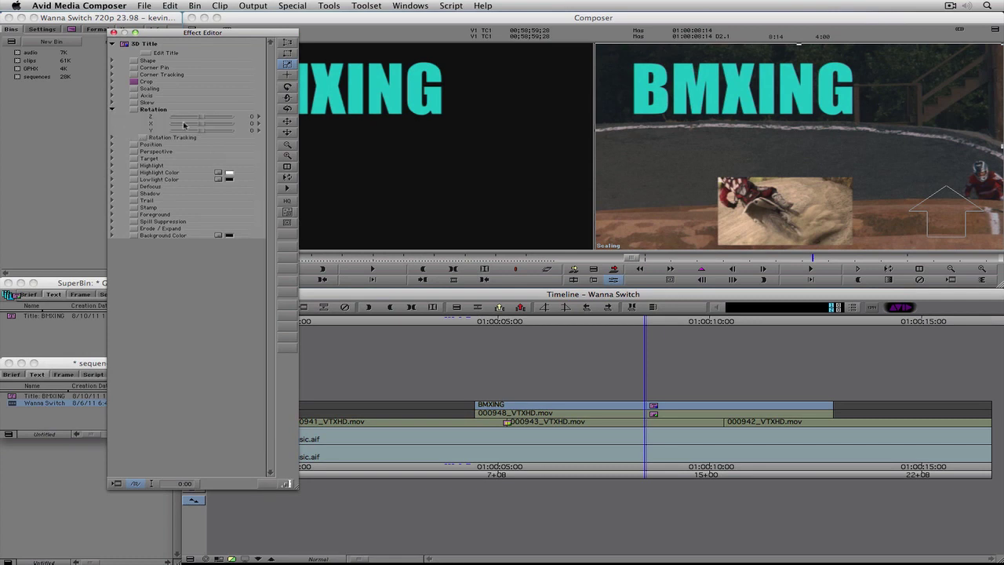
left_click_drag(201, 130, 212, 160)
left_click(112, 150)
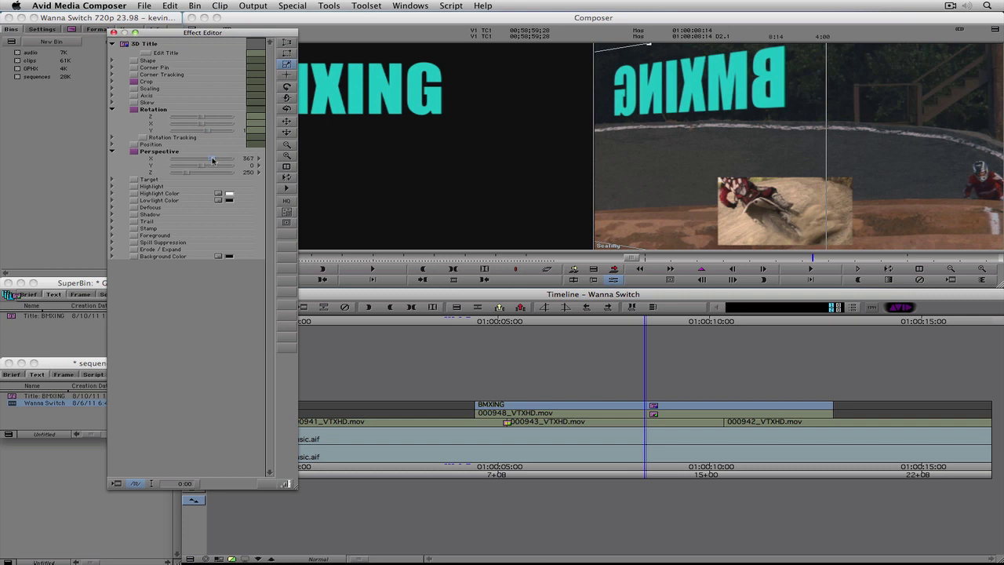